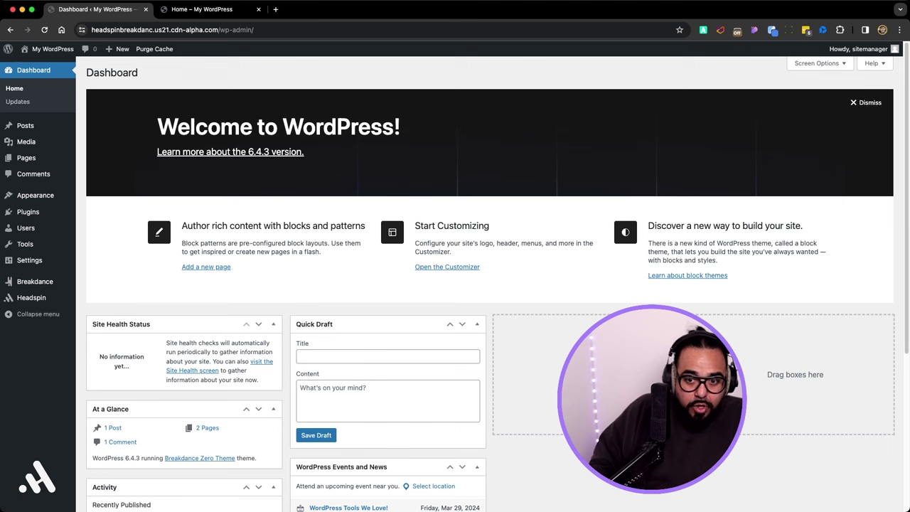
Open the Headspin settings page and expand it to full screen.
{"action": "left_click", "coordinate": [31, 297]}
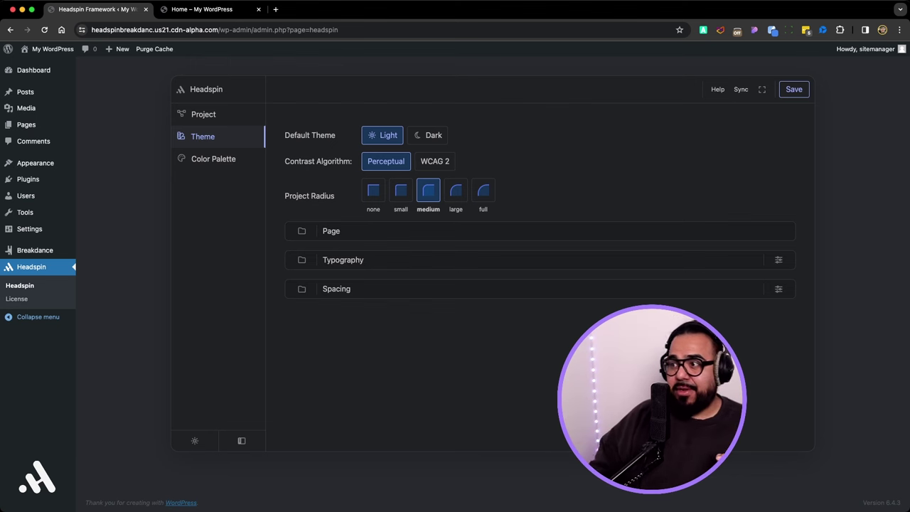
{"action": "left_click", "coordinate": [761, 88]}
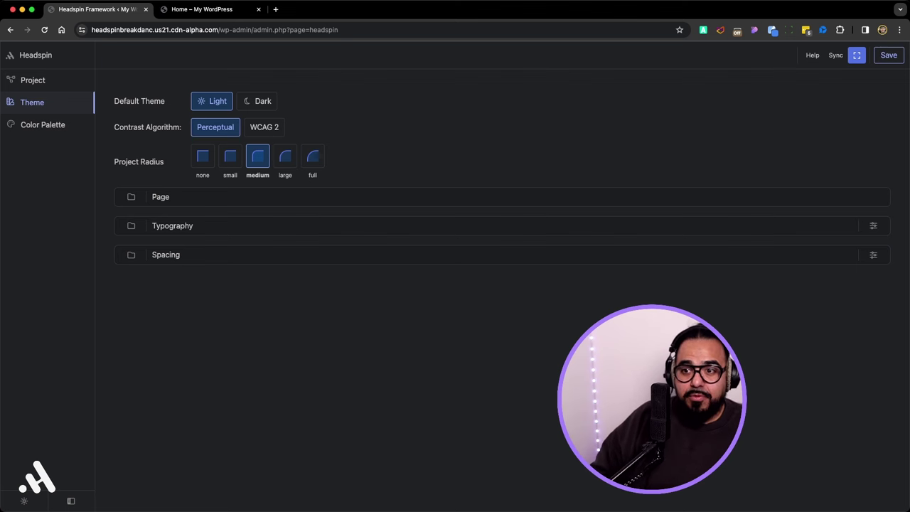
Set the default theme to Dark, save, and check the result on the Home page.
{"action": "left_click", "coordinate": [256, 101]}
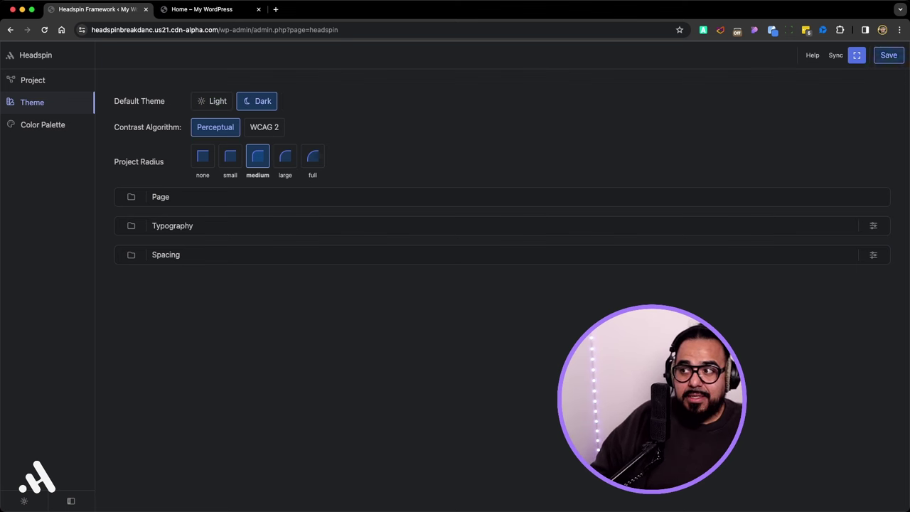
{"action": "left_click", "coordinate": [888, 55]}
{"action": "left_click", "coordinate": [211, 10]}
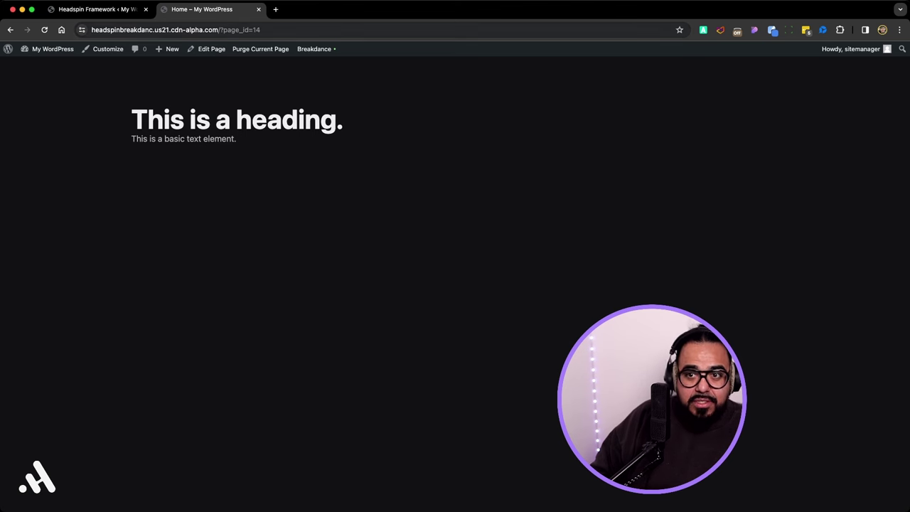
{"action": "left_click", "coordinate": [97, 9]}
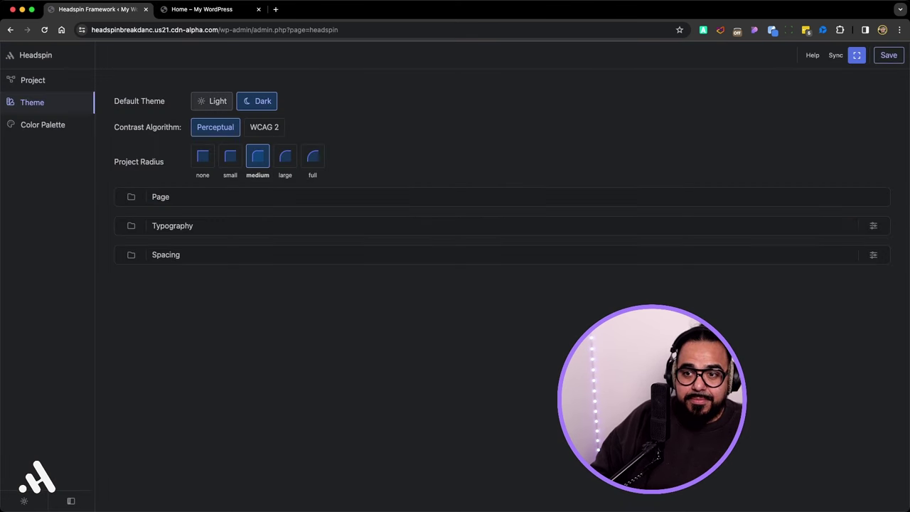
Set the default theme back to Light, save, and check the Home page again.
{"action": "left_click", "coordinate": [211, 101]}
{"action": "left_click", "coordinate": [888, 54]}
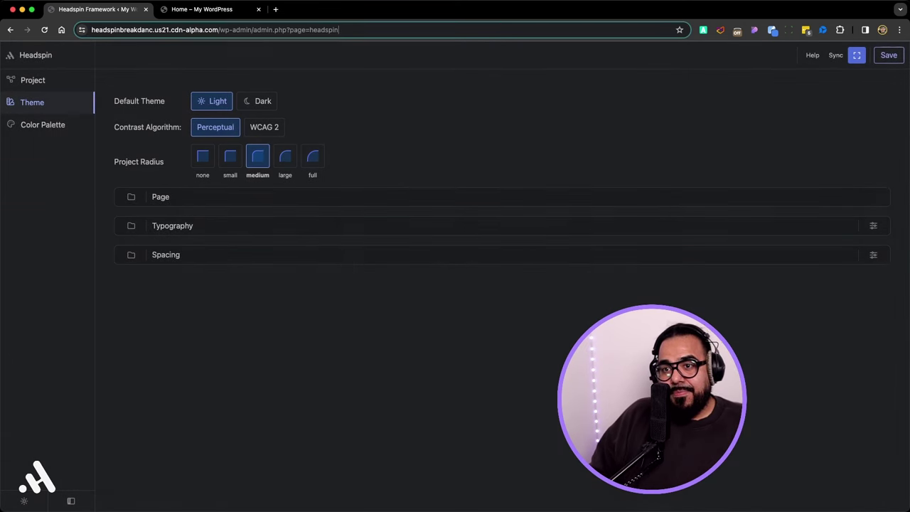
{"action": "key", "text": "ctrl+Tab"}
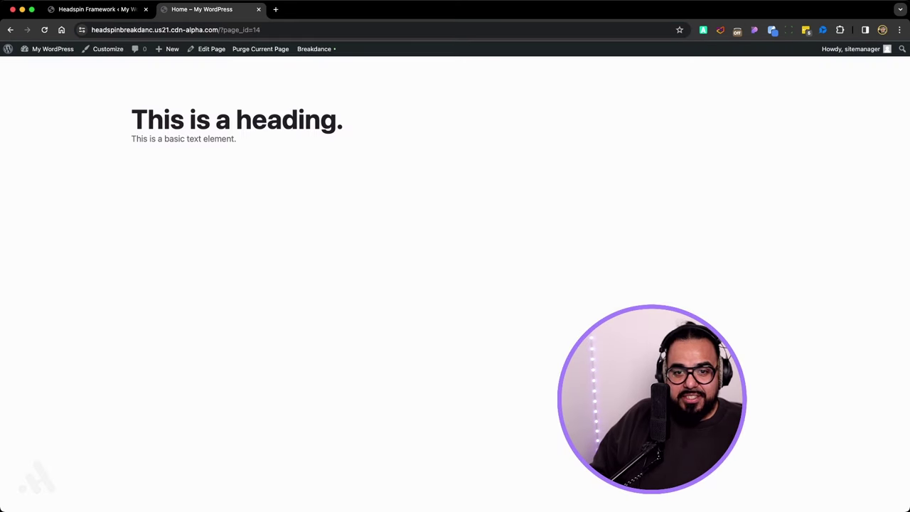
{"action": "key", "text": "ctrl+shift+Tab"}
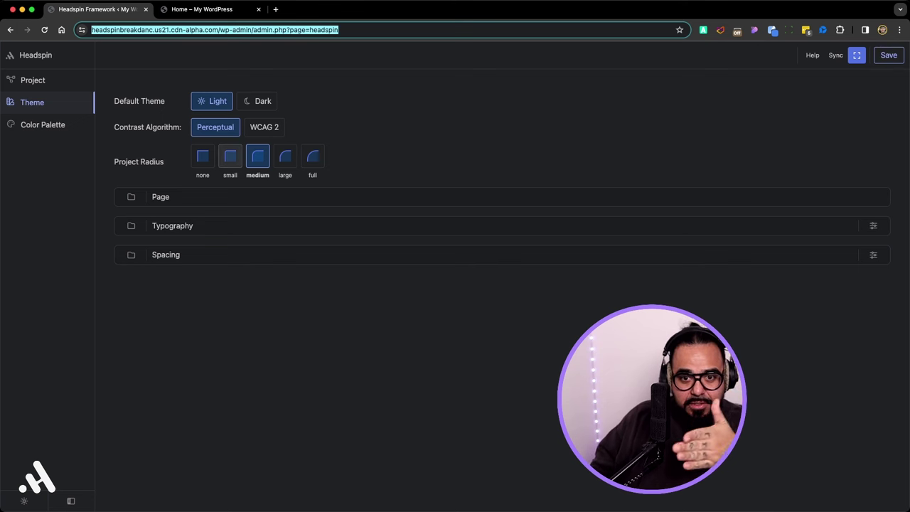
Expand the Page and Typography theme settings and review the advanced typography scale.
{"action": "left_click", "coordinate": [131, 197]}
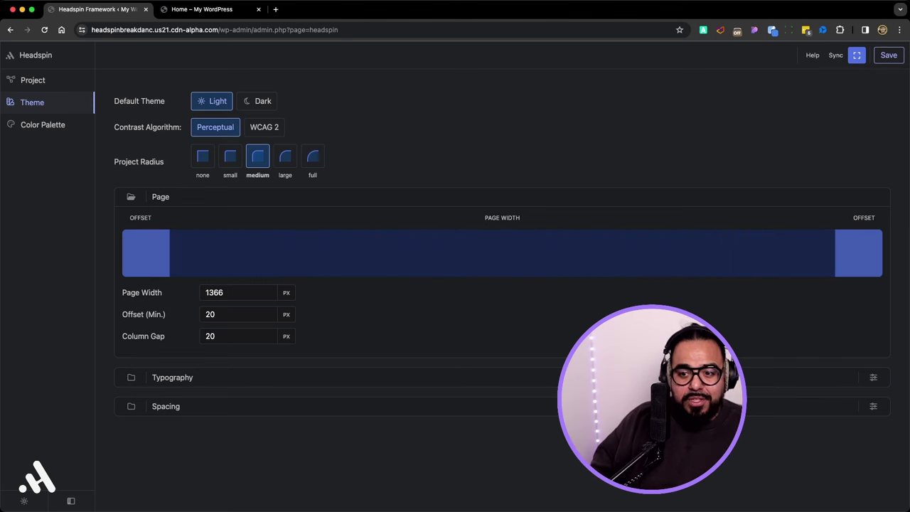
{"action": "left_click", "coordinate": [130, 377]}
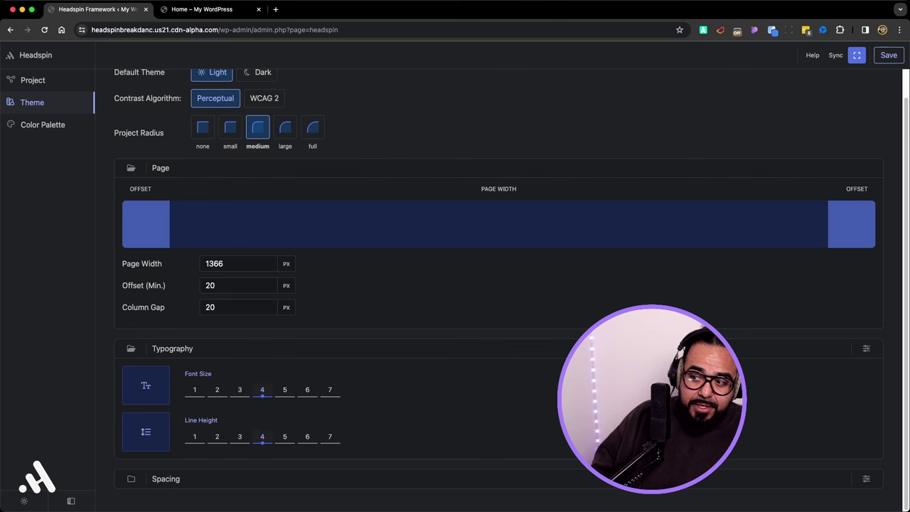
{"action": "left_click", "coordinate": [866, 348]}
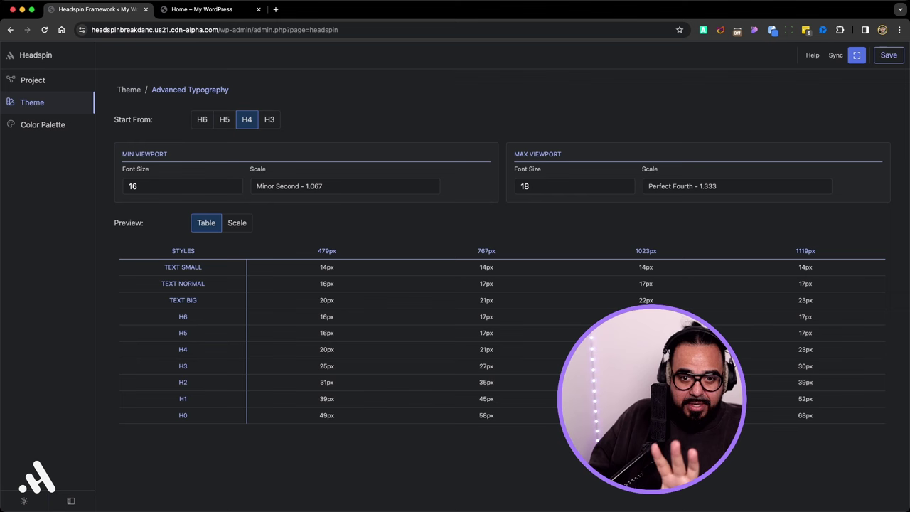
{"action": "left_click", "coordinate": [128, 90]}
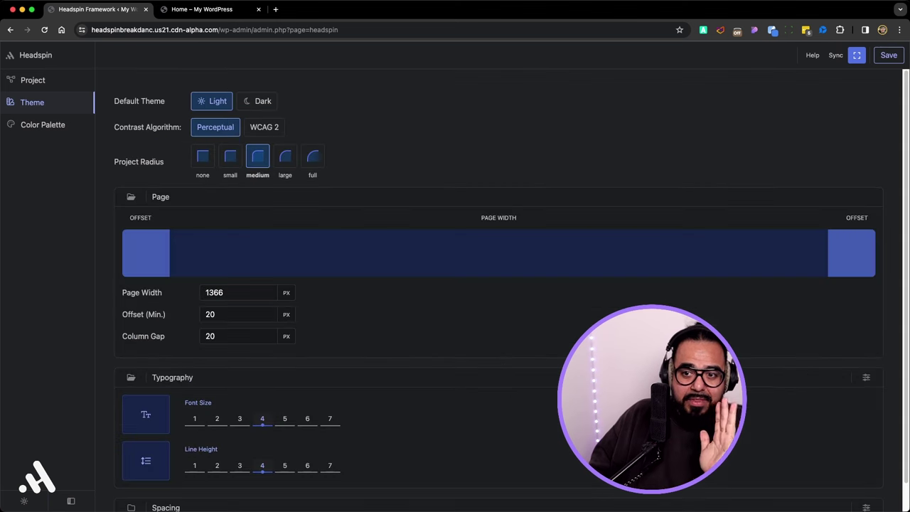
Set the typography Font Size level to 7, save, and check the heading on the Home page.
{"action": "scroll", "coordinate": [512, 291], "scroll_direction": "down", "scroll_amount": 1}
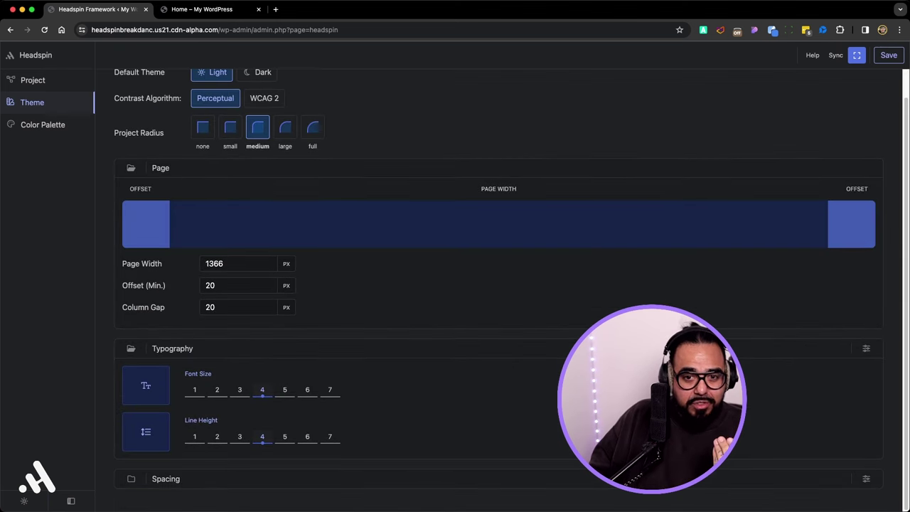
{"action": "left_click", "coordinate": [330, 389]}
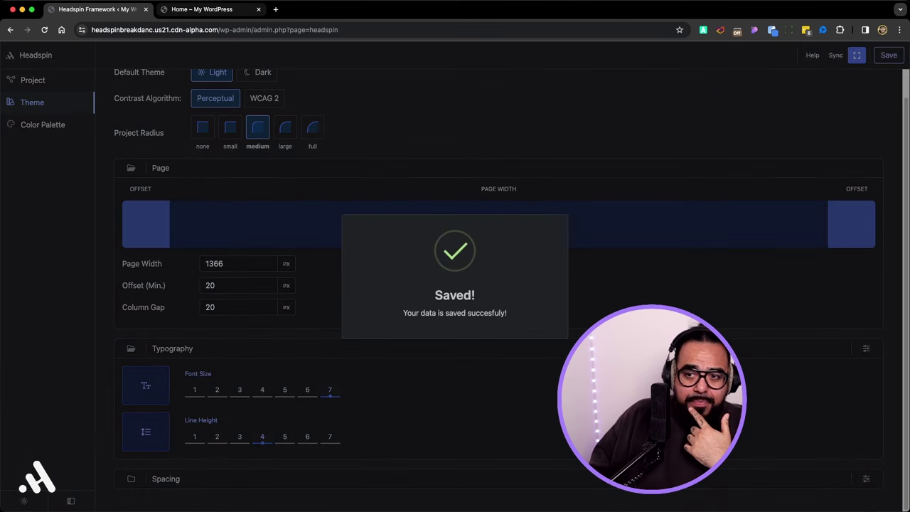
{"action": "left_click", "coordinate": [210, 9]}
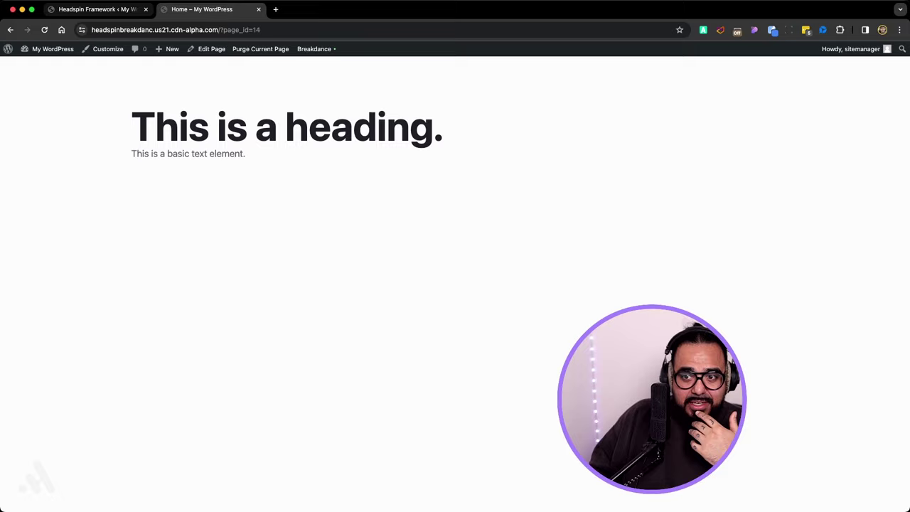
{"action": "key", "text": "super+1"}
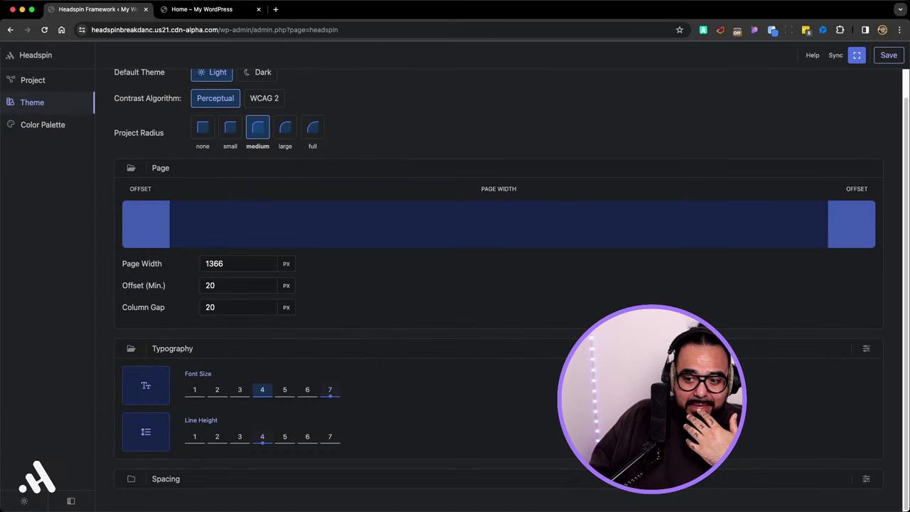
Return the typography Font Size level to 4, save, and check the Home page.
{"action": "left_click", "coordinate": [261, 389]}
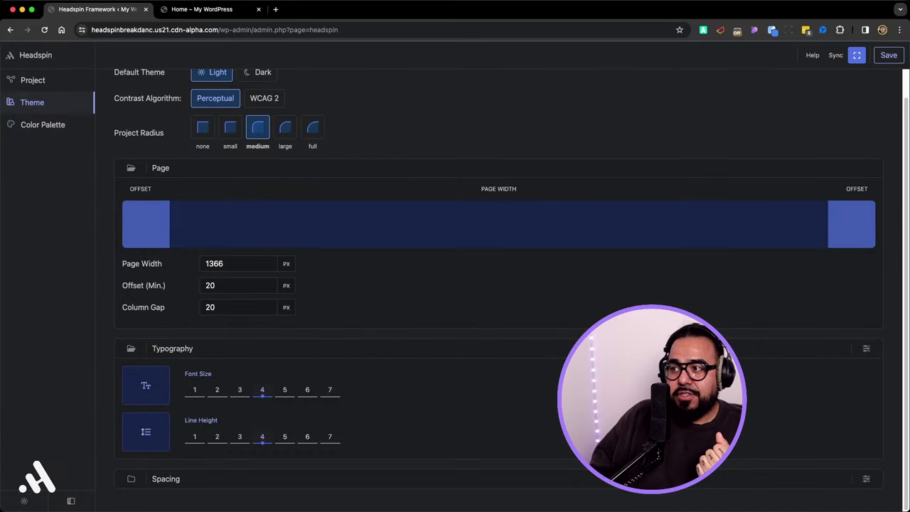
{"action": "key", "text": "super+s"}
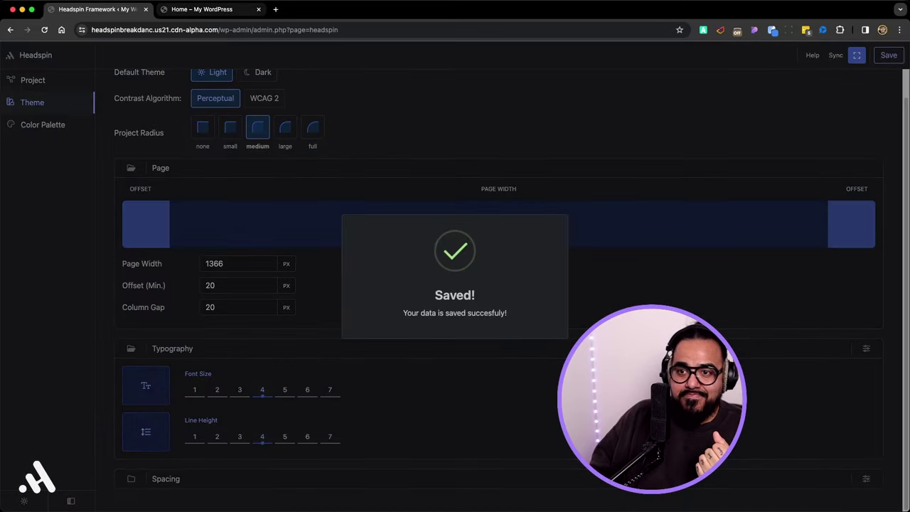
{"action": "key", "text": "ctrl+Tab"}
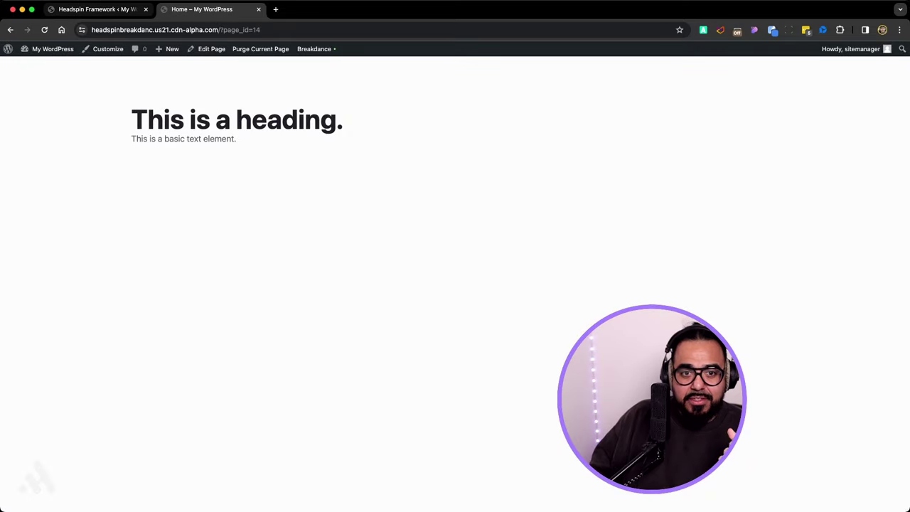
{"action": "key", "text": "ctrl+shift+Tab"}
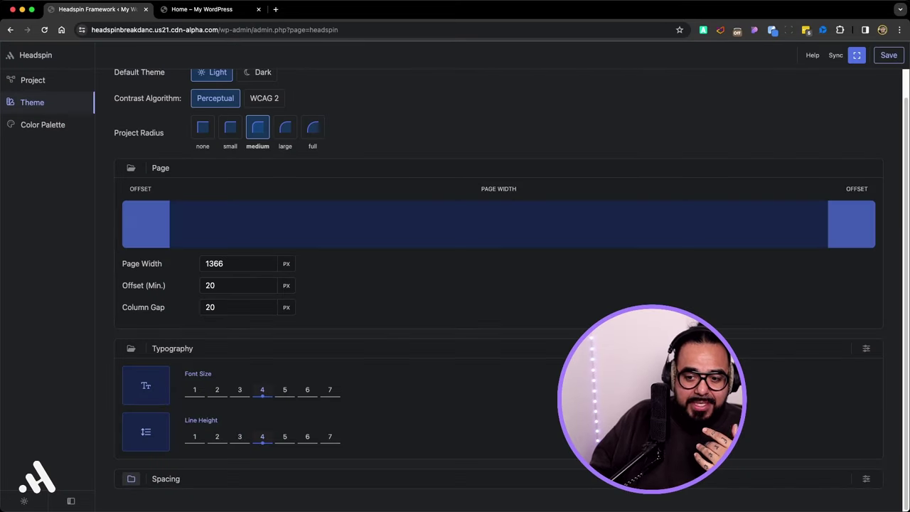
Expand the Spacing theme settings and review the advanced component spacing scale.
{"action": "left_click", "coordinate": [131, 478]}
{"action": "scroll", "coordinate": [498, 285], "scroll_direction": "down", "scroll_amount": 2}
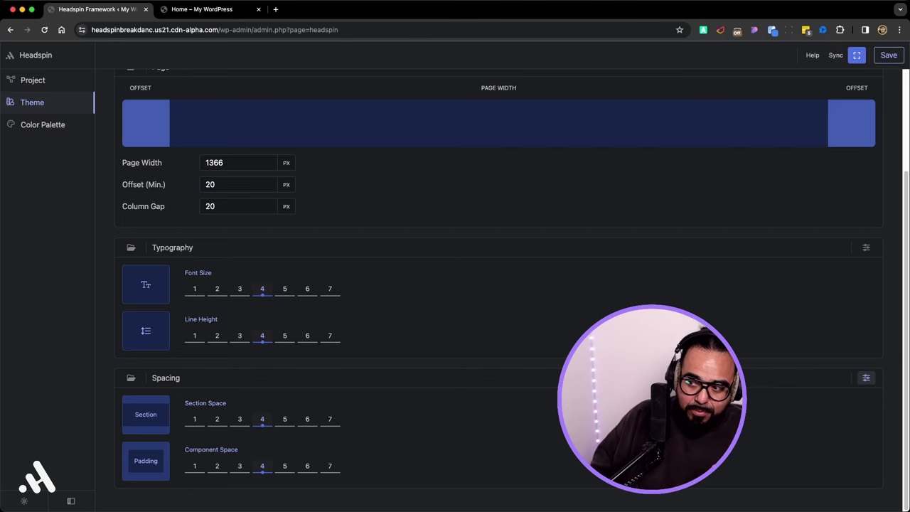
{"action": "left_click", "coordinate": [866, 378]}
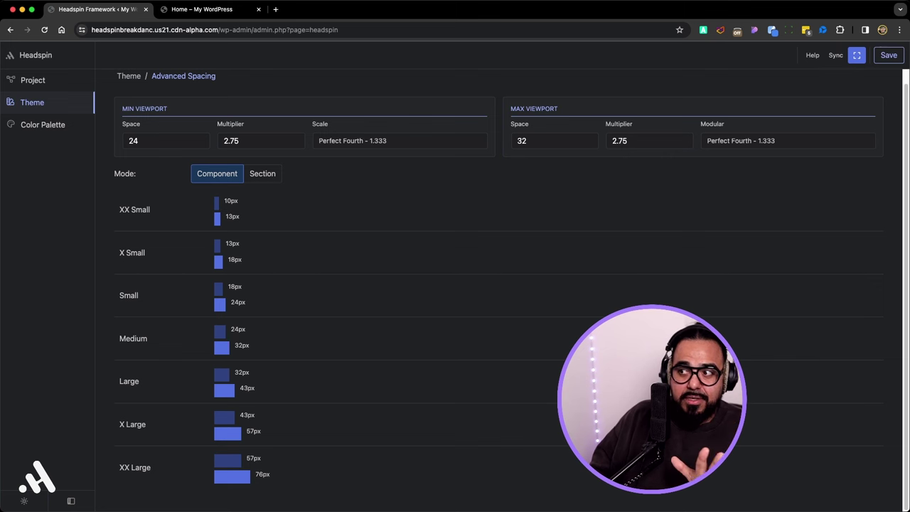
{"action": "key", "text": "super+s"}
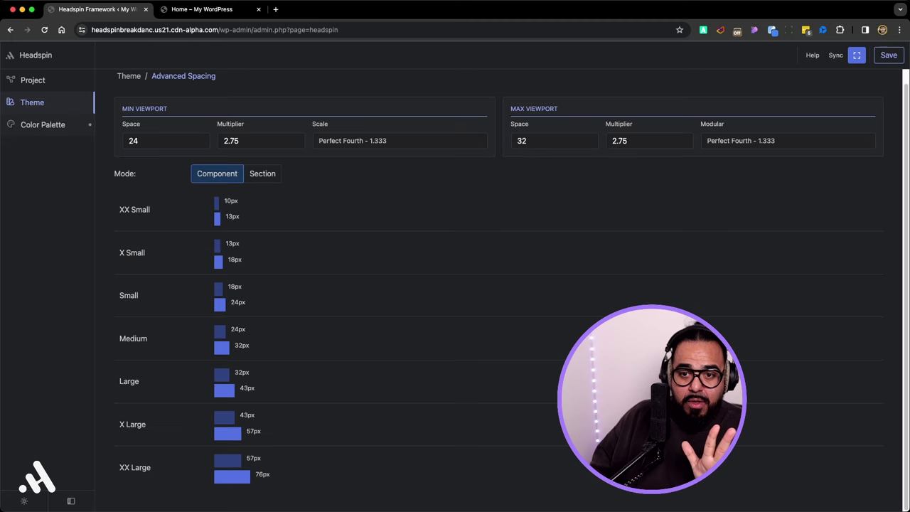
Open the Color Palette settings and examine the Brand and Neutral system schemas.
{"action": "left_click", "coordinate": [43, 124]}
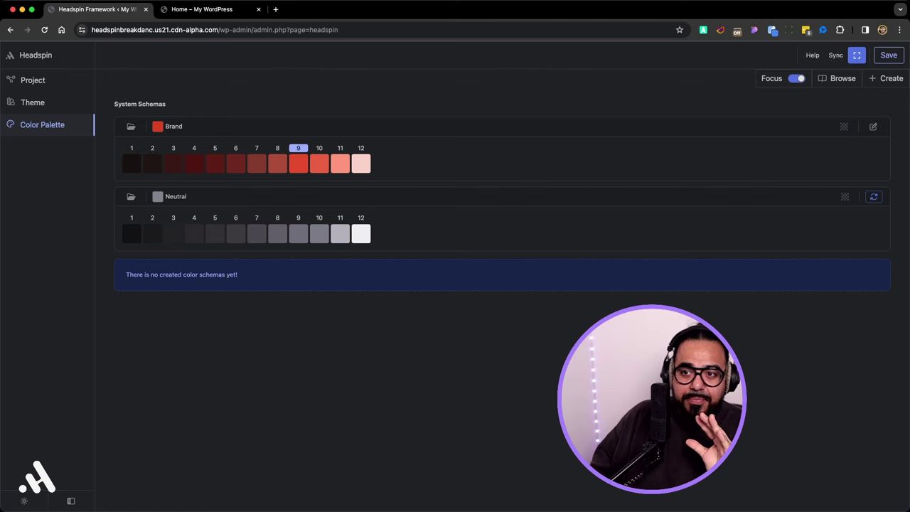
{"action": "key", "text": "ctrl+Tab"}
{"action": "key", "text": "ctrl+shift+Tab"}
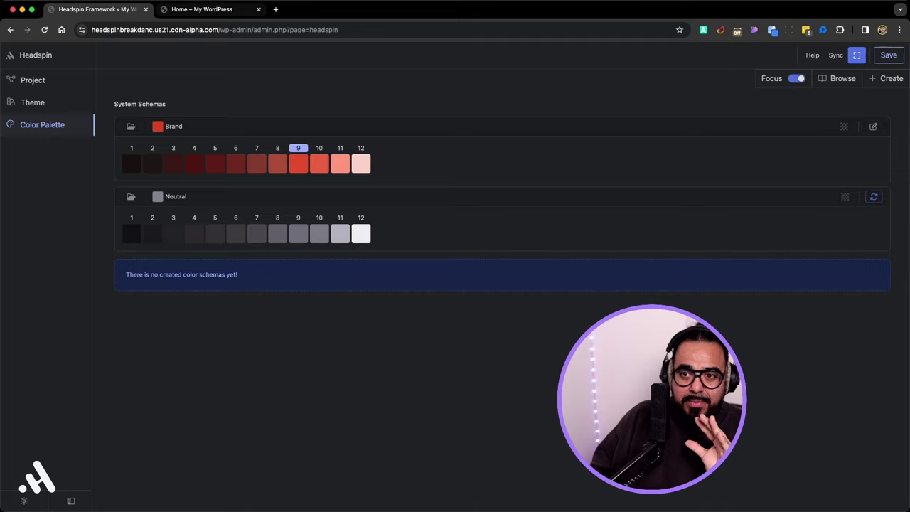
Open the Home page in the Breakdance builder and add a Button element below the basic text.
{"action": "key", "text": "ctrl+Tab"}
{"action": "mouse_move", "coordinate": [316, 49]}
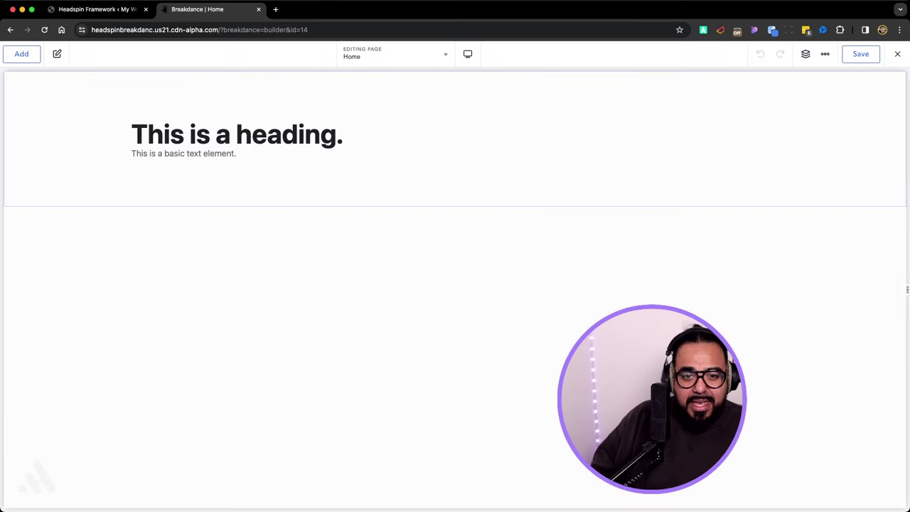
{"action": "left_click", "coordinate": [217, 153]}
{"action": "key", "text": "a"}
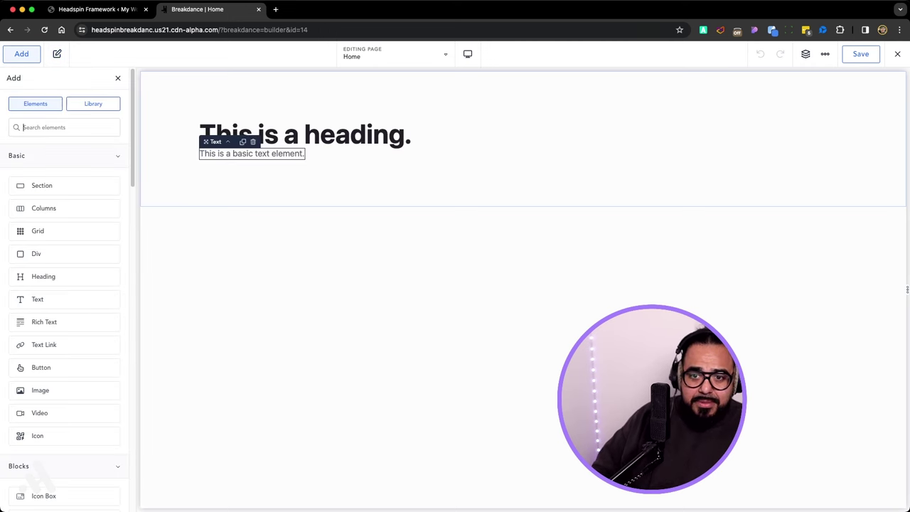
{"action": "type", "text": "but"}
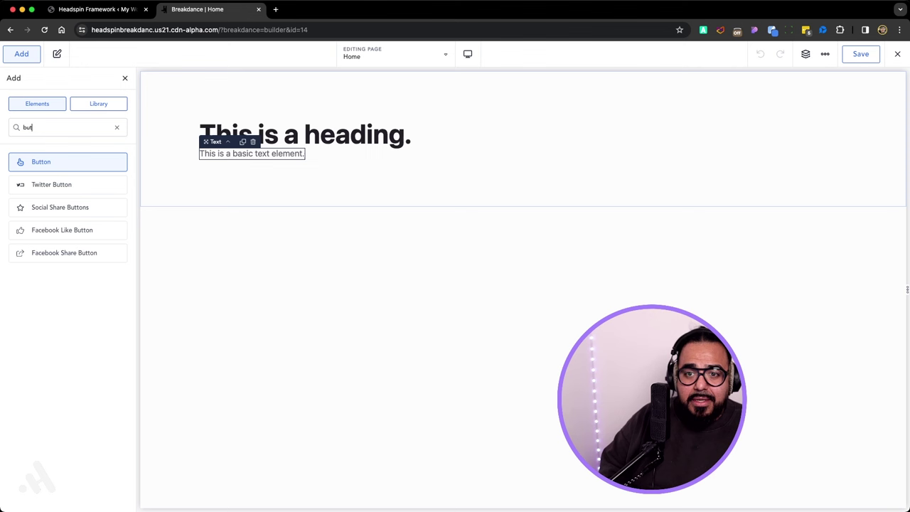
{"action": "key", "text": "Return"}
Save the Home page in the builder and return to its front-end view.
{"action": "left_click", "coordinate": [522, 196]}
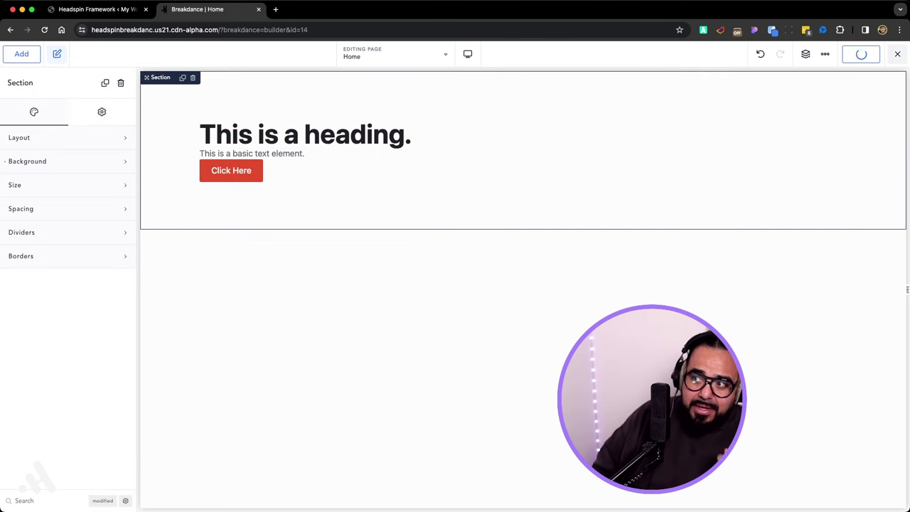
{"action": "left_click", "coordinate": [825, 53]}
{"action": "left_click", "coordinate": [871, 75]}
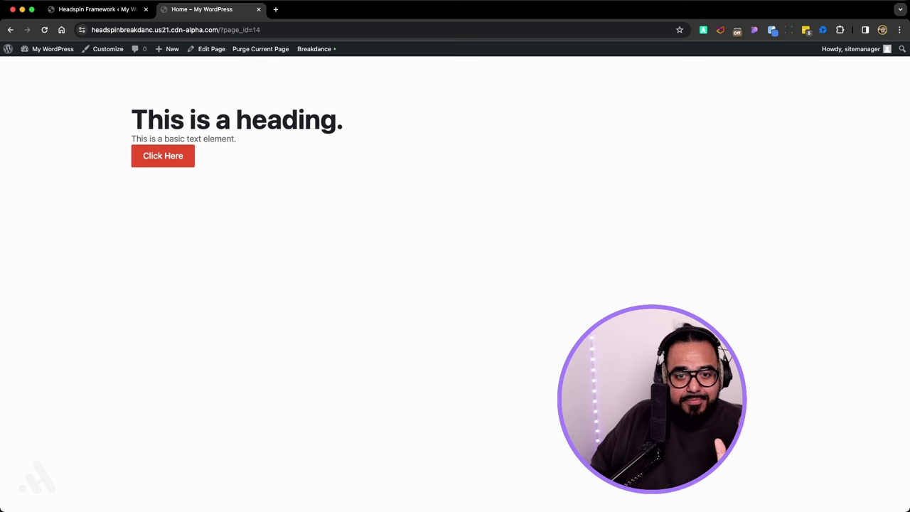
Change the Brand color schema in Headspin to the green Radix color #2b9a66 and save the settings.
{"action": "left_click", "coordinate": [98, 9]}
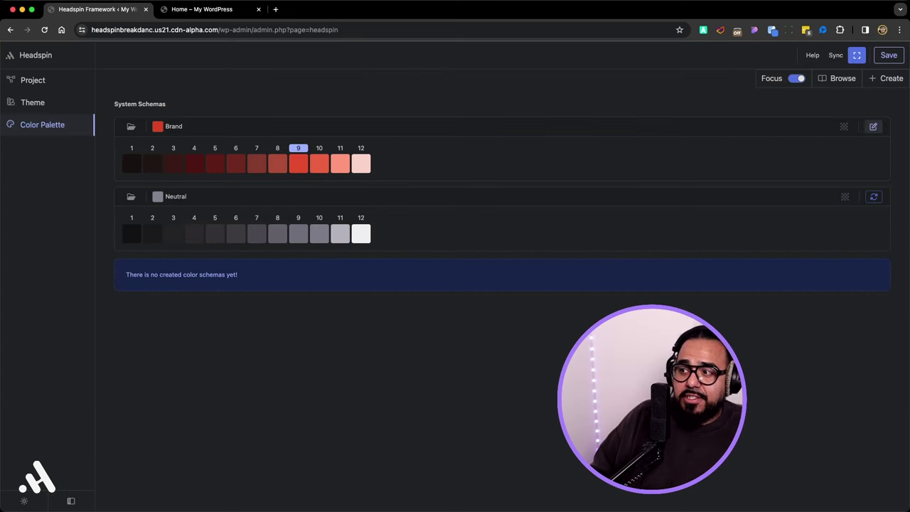
{"action": "left_click", "coordinate": [873, 127]}
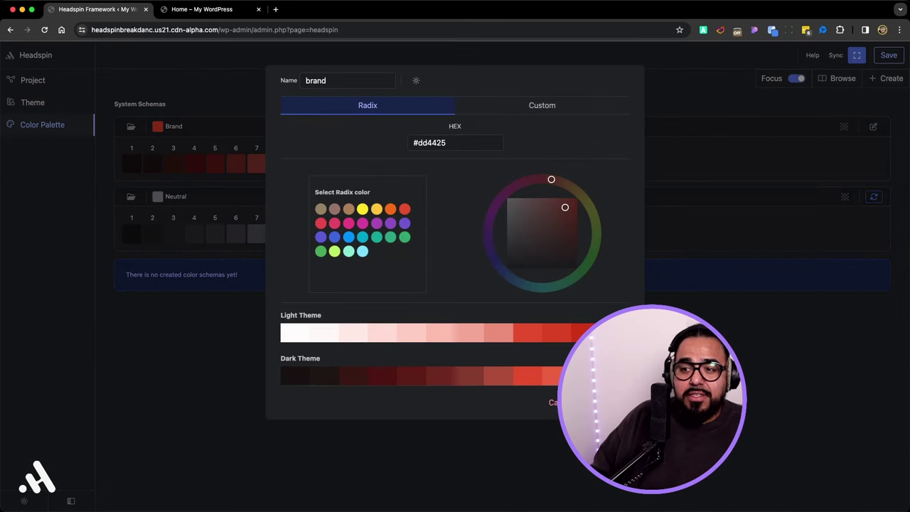
{"action": "left_click", "coordinate": [405, 237]}
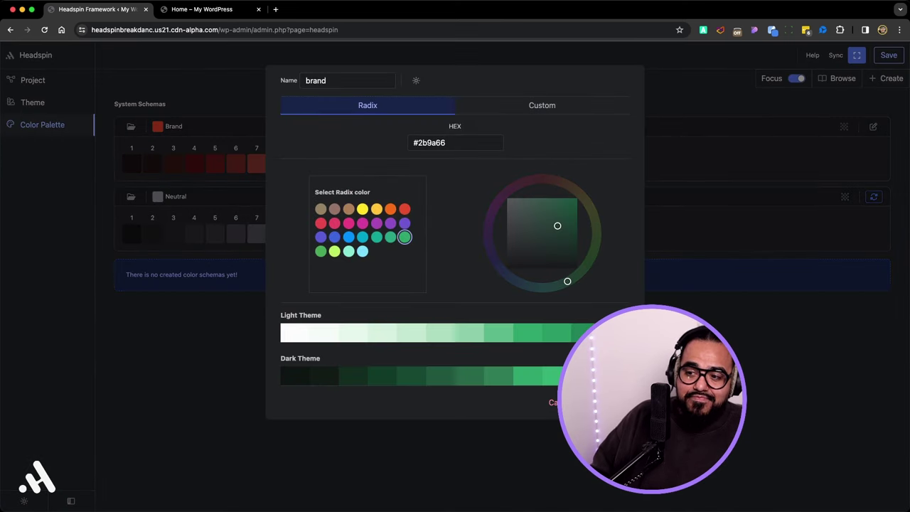
{"action": "left_click", "coordinate": [608, 402]}
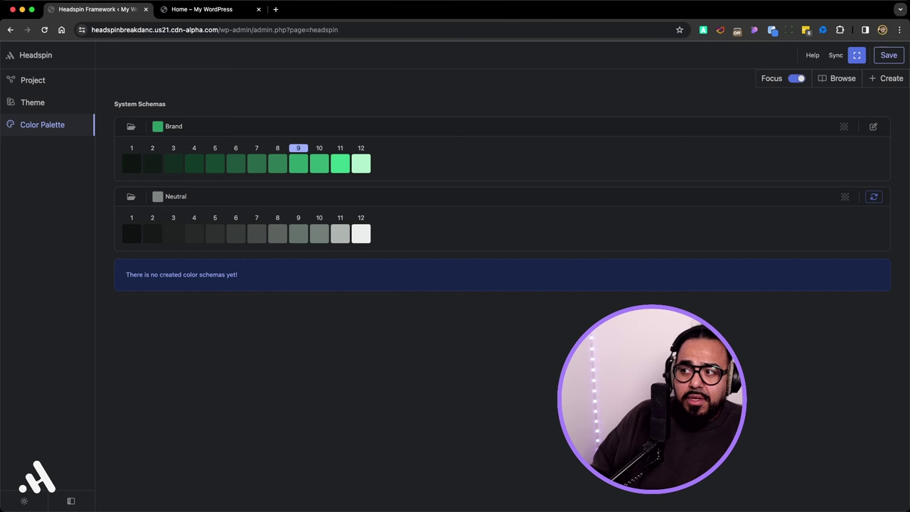
{"action": "key", "text": "super+s"}
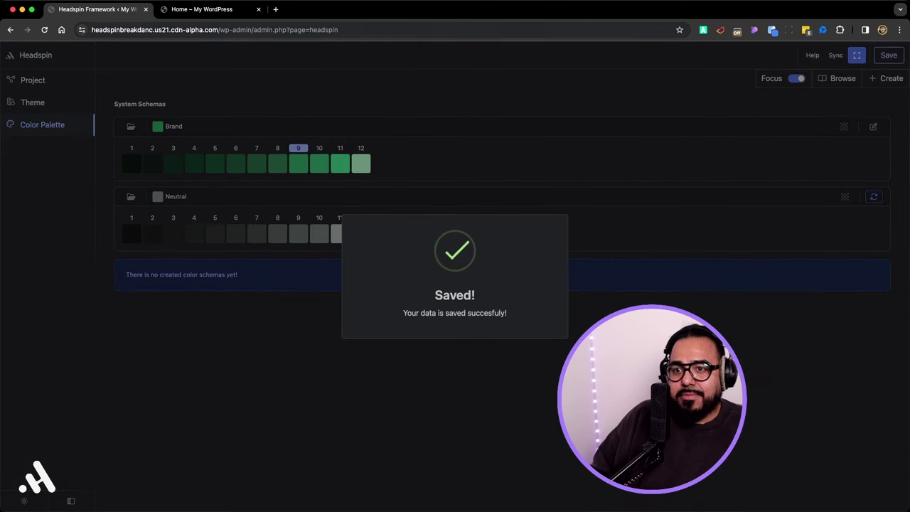
Check the button's color on the front-end Home page and create a custom Headspin color schema named pink with #dc3b5d.
{"action": "left_click", "coordinate": [206, 10]}
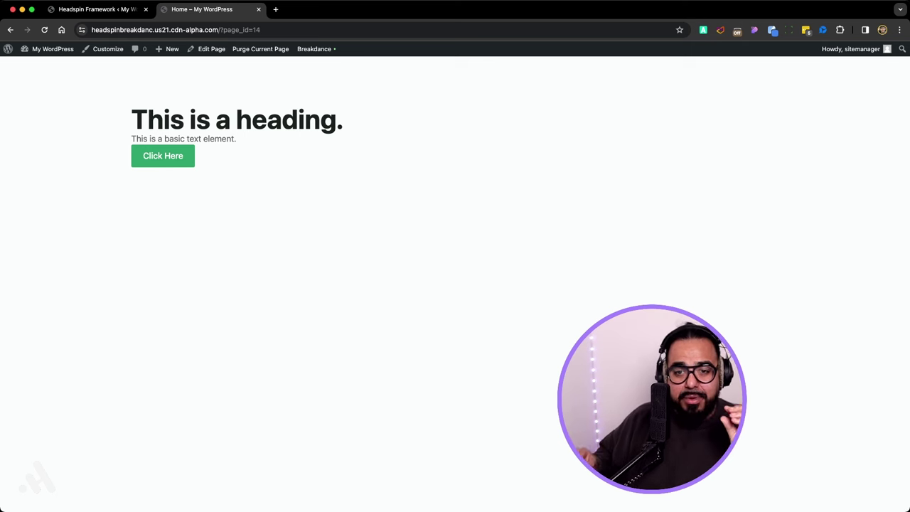
{"action": "left_click", "coordinate": [97, 9]}
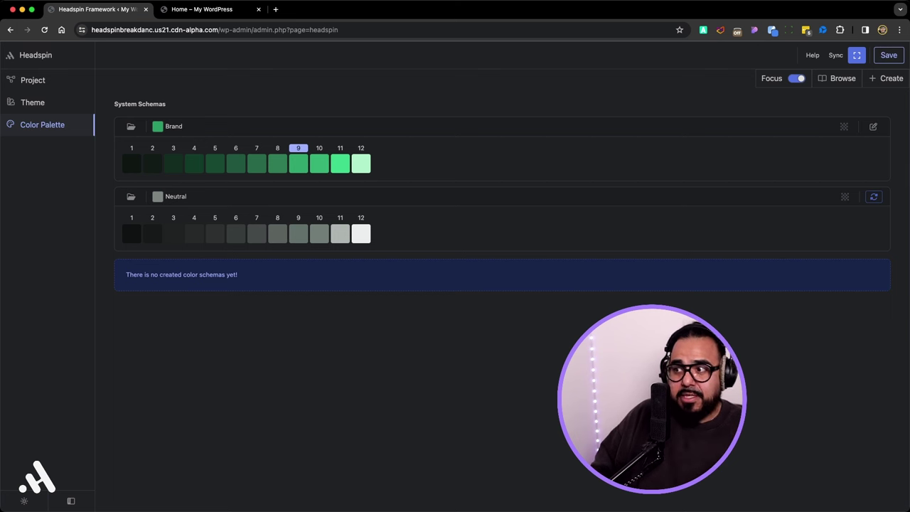
{"action": "left_click", "coordinate": [888, 79]}
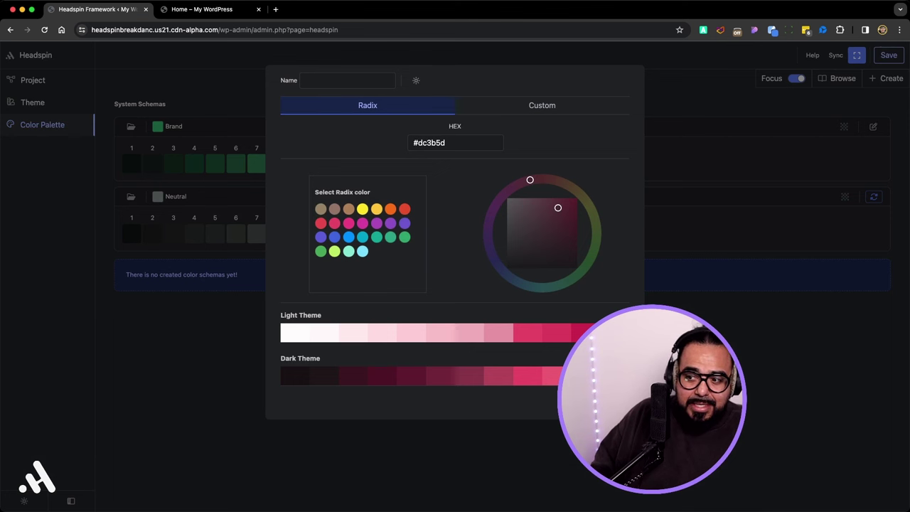
{"action": "key", "text": "Return"}
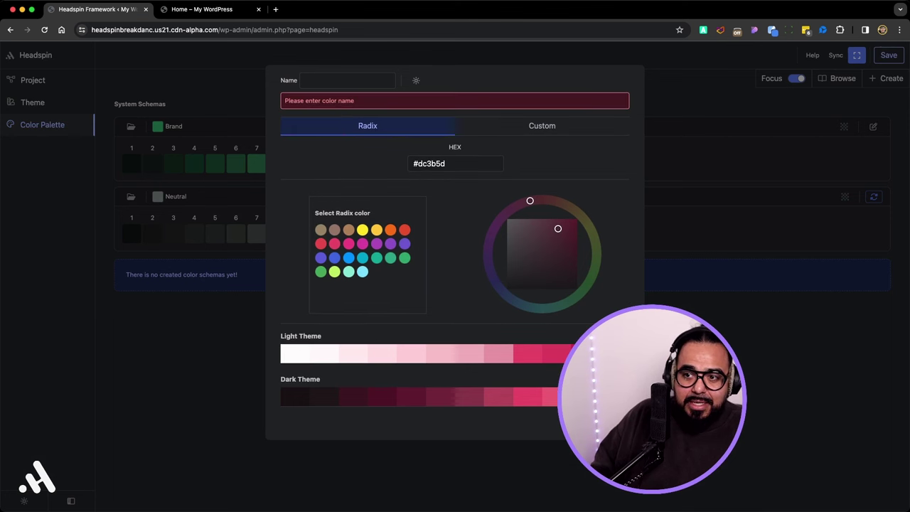
{"action": "left_click", "coordinate": [347, 80]}
{"action": "type", "text": "pink"}
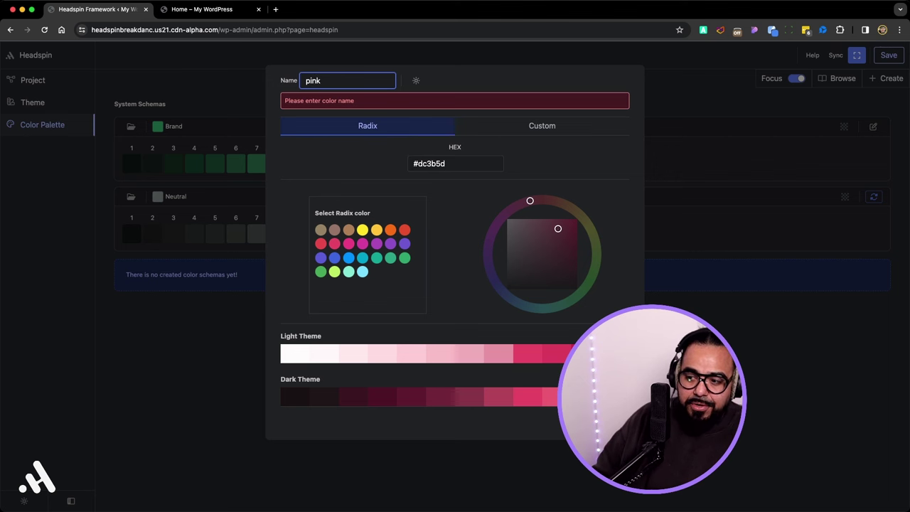
{"action": "key", "text": "Return"}
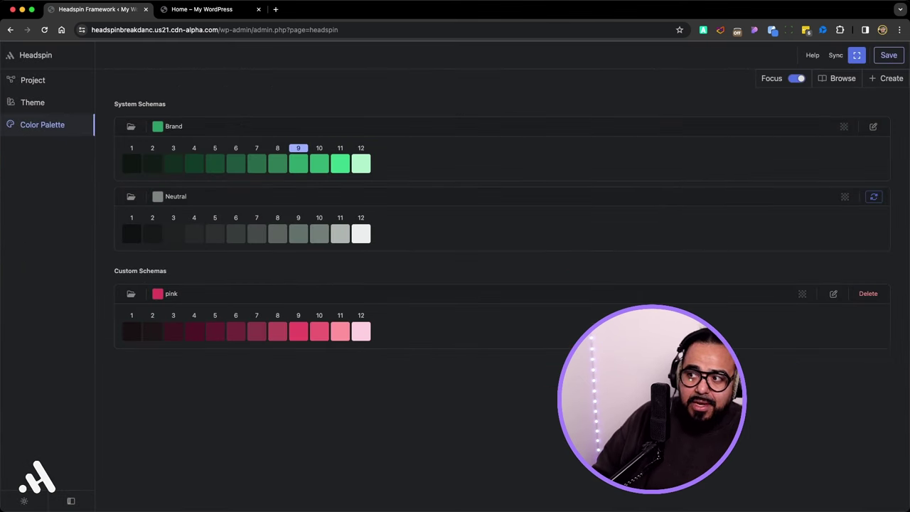
Create a second custom color schema named teal from the mint Radix color #7de0cb and save the Headspin settings.
{"action": "left_click", "coordinate": [889, 79]}
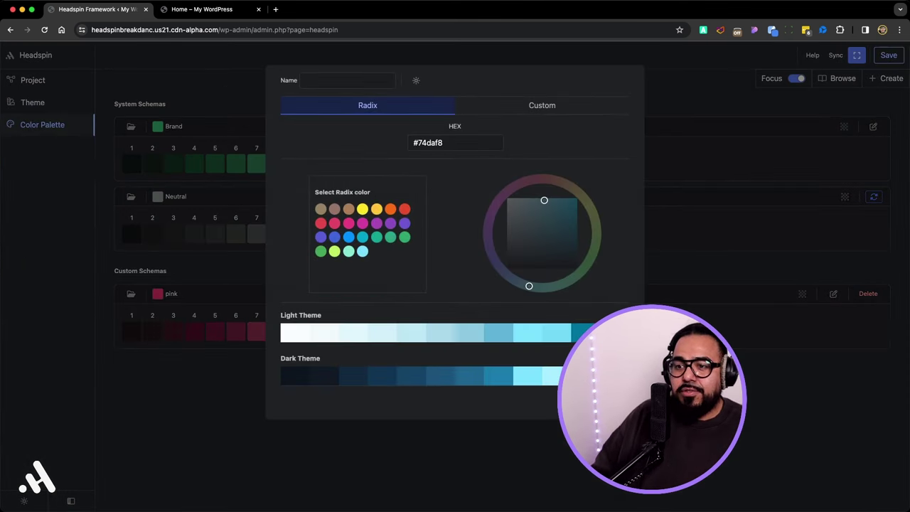
{"action": "left_click", "coordinate": [348, 251]}
{"action": "left_click", "coordinate": [363, 251]}
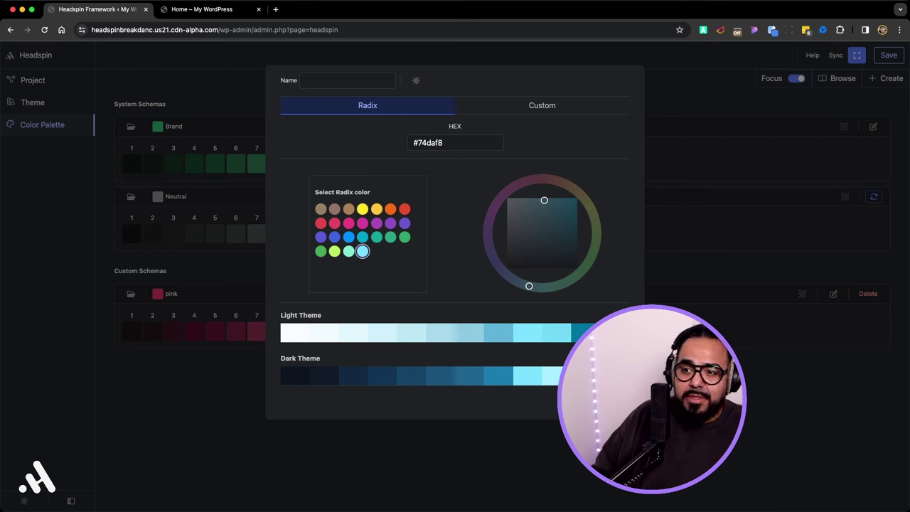
{"action": "left_click", "coordinate": [349, 251]}
{"action": "left_click", "coordinate": [347, 80]}
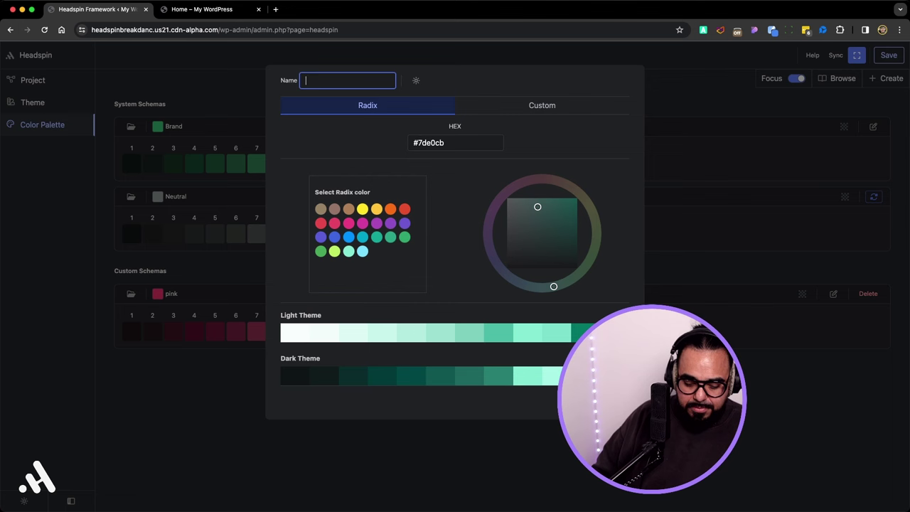
{"action": "type", "text": "teal"}
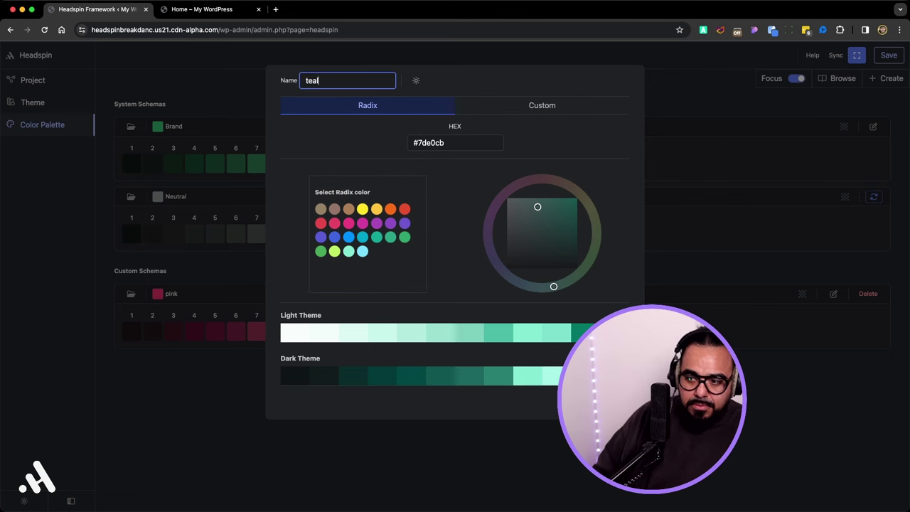
{"action": "key", "text": "Return"}
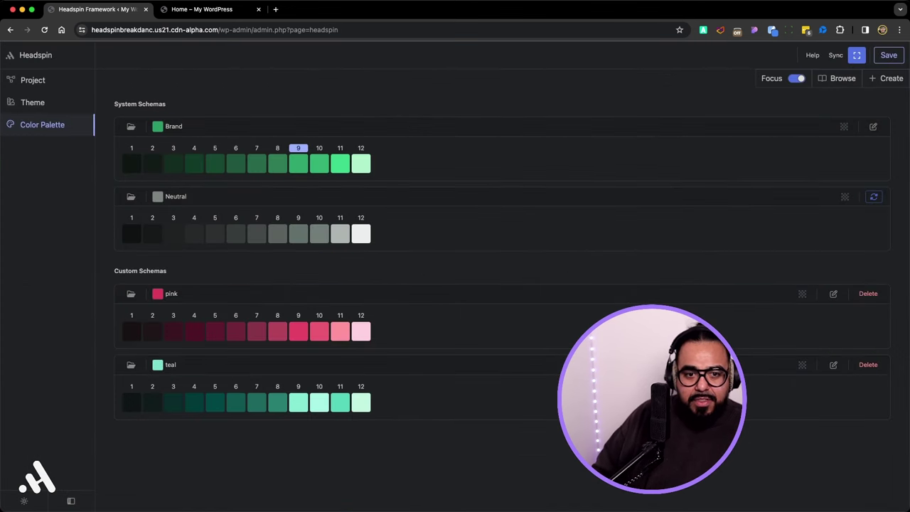
{"action": "key", "text": "super+s"}
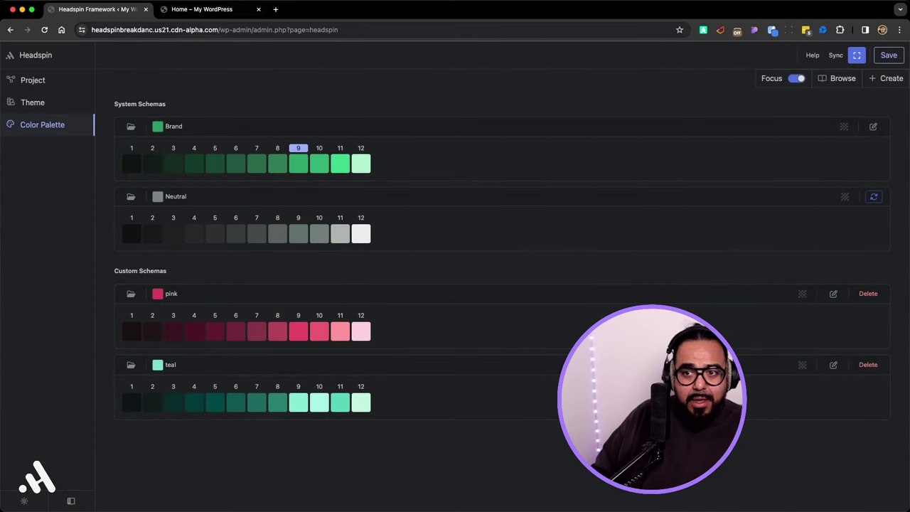
Open the Home page in the Breakdance builder and bring up the color palette of its Global Settings.
{"action": "key", "text": "ctrl+Tab"}
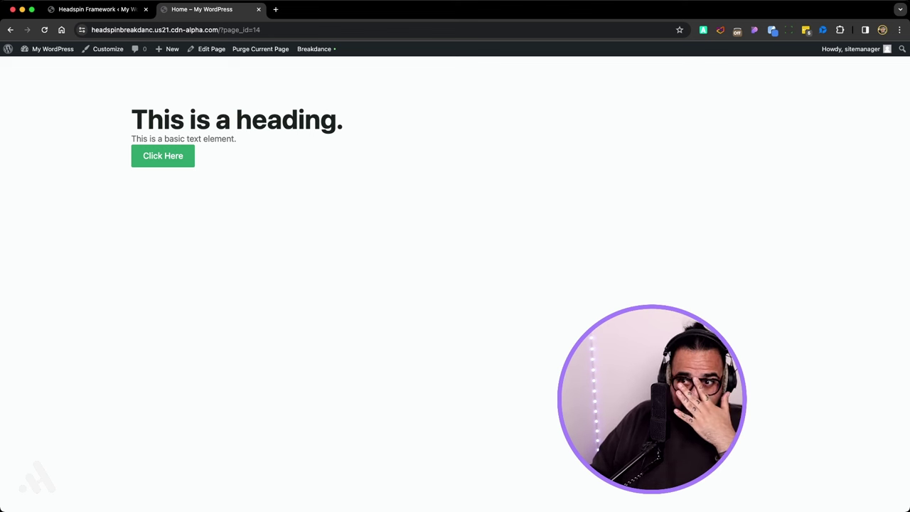
{"action": "mouse_move", "coordinate": [317, 49]}
{"action": "left_click", "coordinate": [316, 65]}
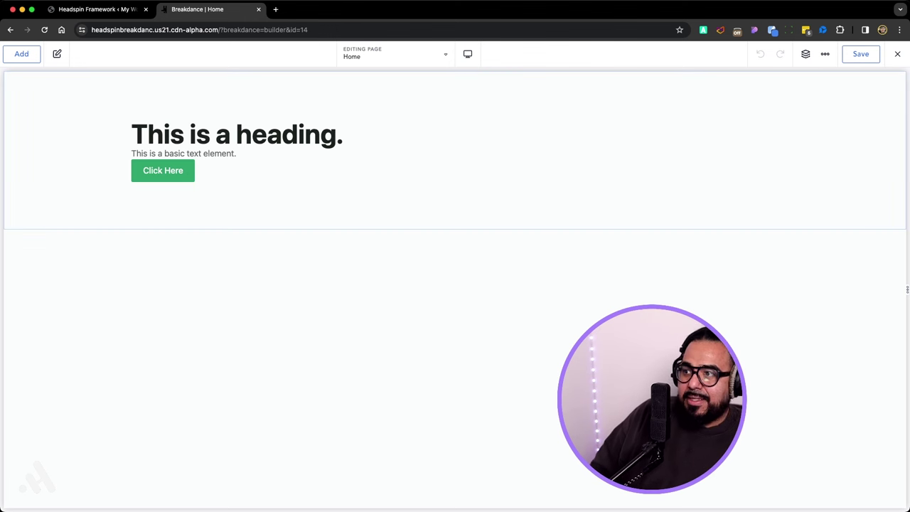
{"action": "left_click", "coordinate": [824, 53]}
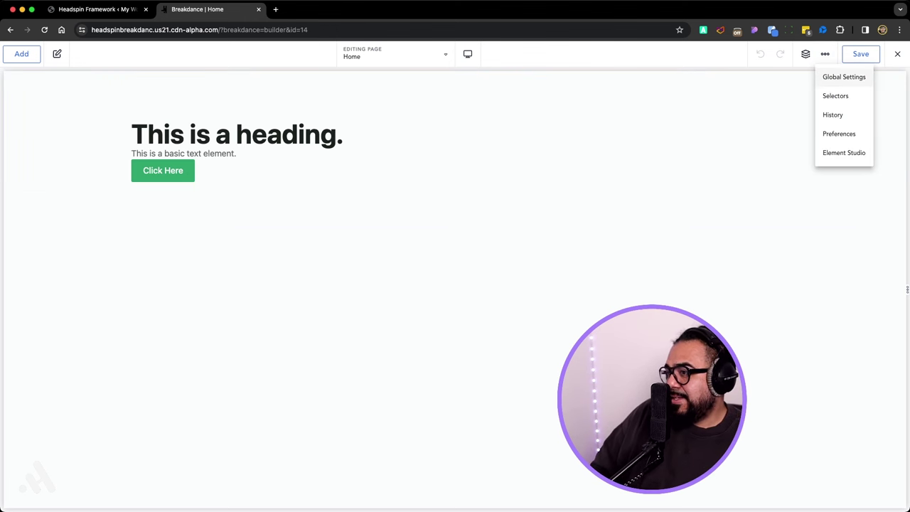
{"action": "left_click", "coordinate": [843, 77]}
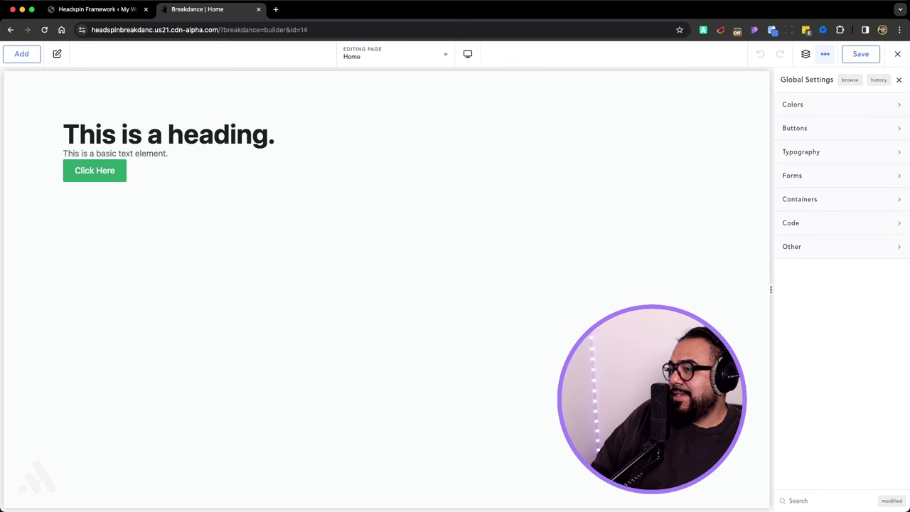
{"action": "left_click", "coordinate": [841, 105]}
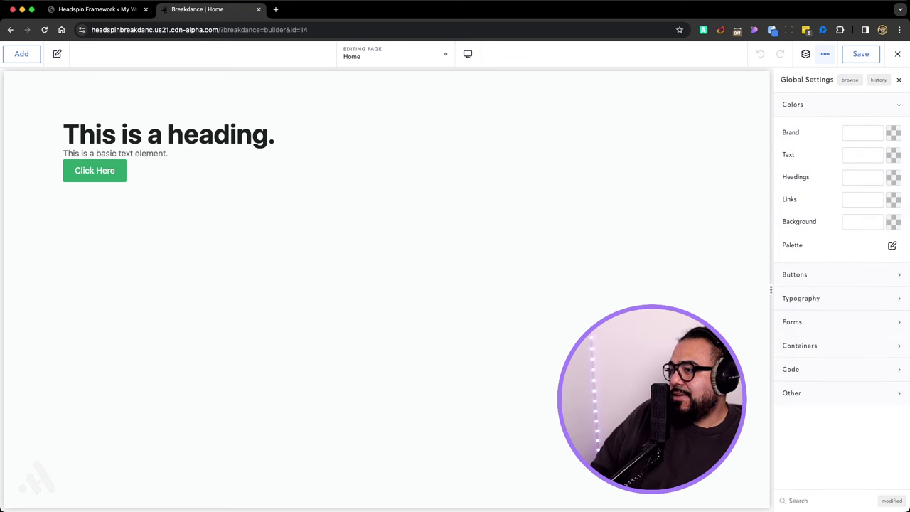
{"action": "left_click", "coordinate": [841, 104]}
{"action": "left_click", "coordinate": [841, 105]}
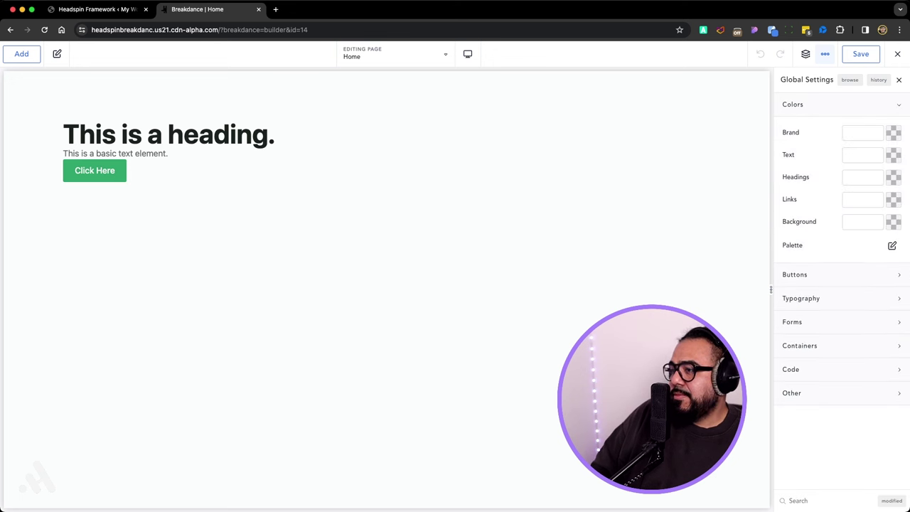
{"action": "left_click", "coordinate": [892, 245]}
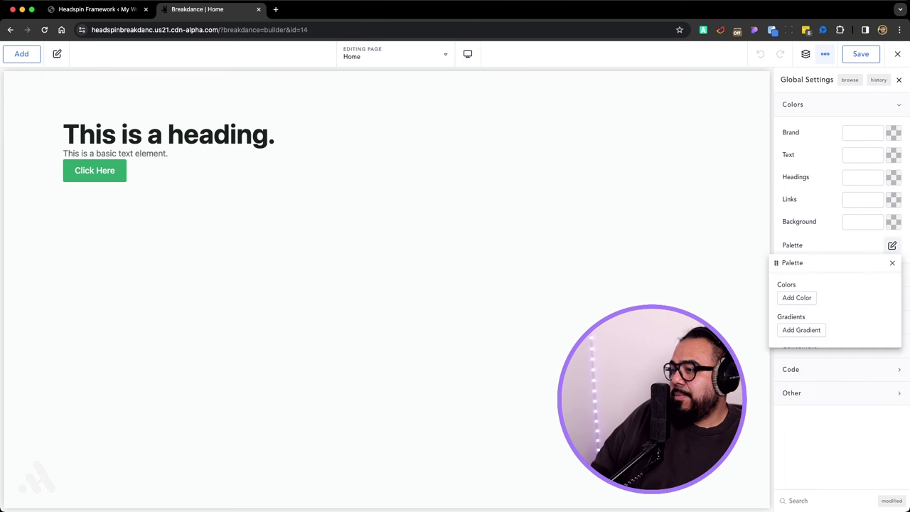
Add one color to the Breakdance global palette and set it to the bright yellow #DFFC0D.
{"action": "left_click", "coordinate": [797, 297]}
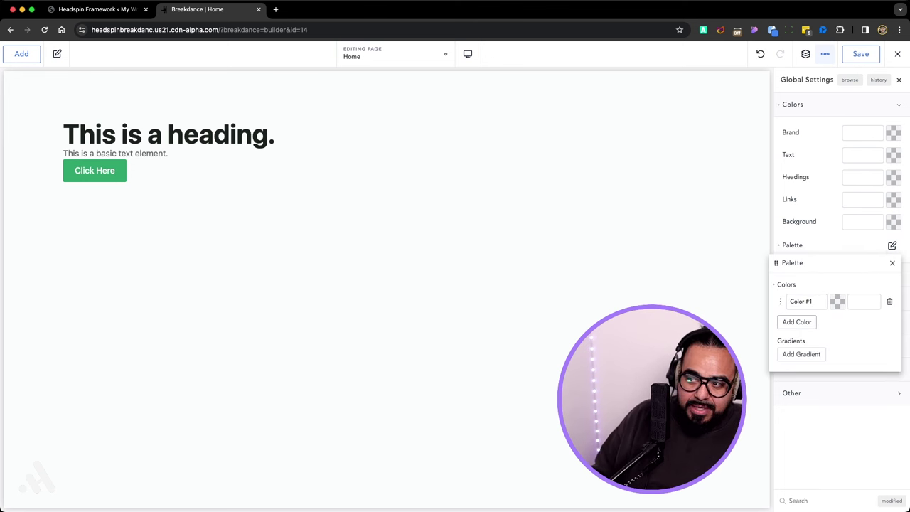
{"action": "left_click", "coordinate": [837, 301]}
{"action": "left_click_drag", "start_coordinate": [815, 346], "coordinate": [782, 374]}
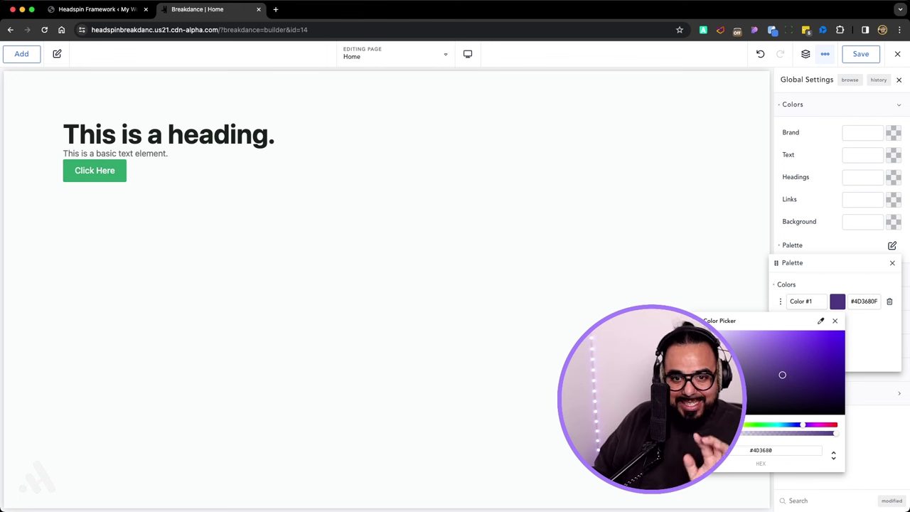
{"action": "left_click_drag", "start_coordinate": [782, 375], "coordinate": [839, 334]}
{"action": "left_click", "coordinate": [736, 424]}
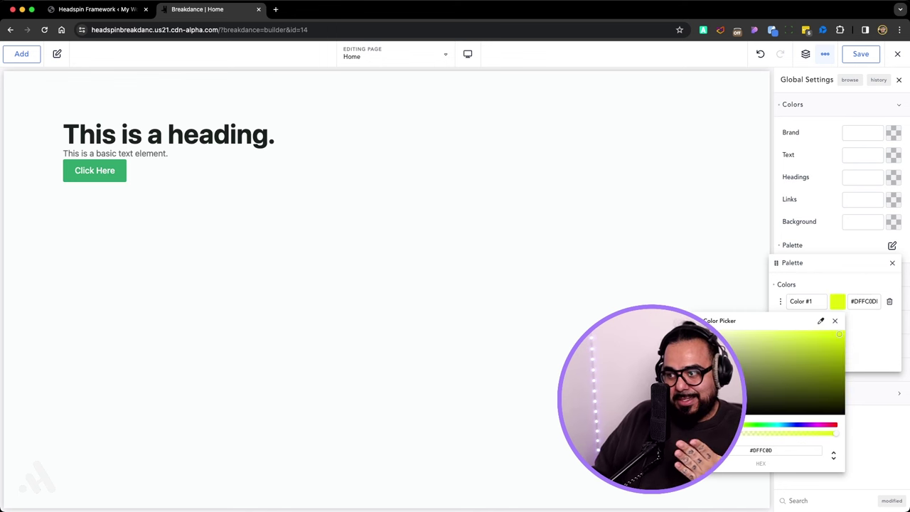
{"action": "left_click", "coordinate": [835, 320]}
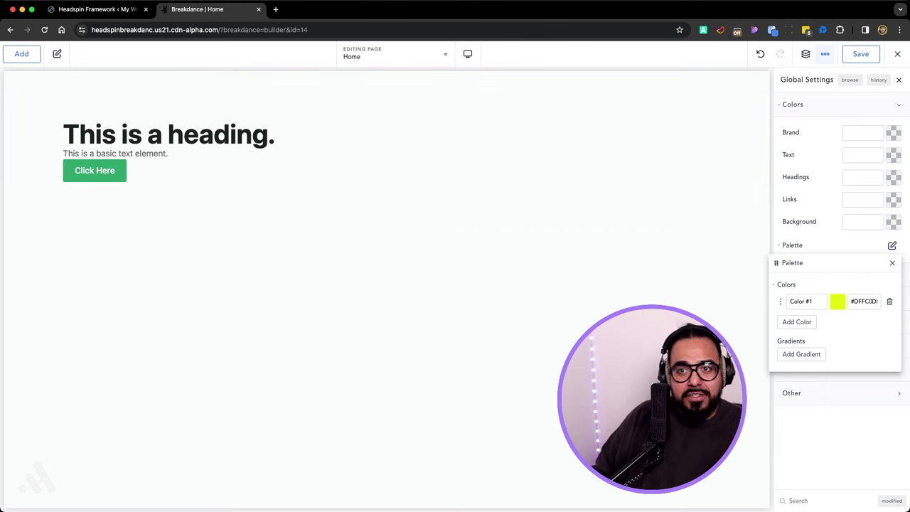
Return to Headspin and run the sync of its color schemas to Breakdance.
{"action": "left_click", "coordinate": [98, 10]}
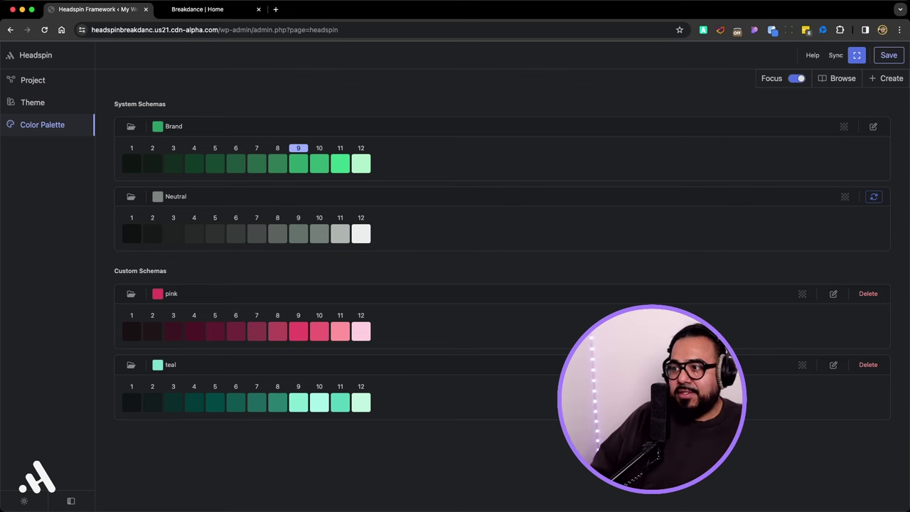
{"action": "left_click", "coordinate": [836, 54]}
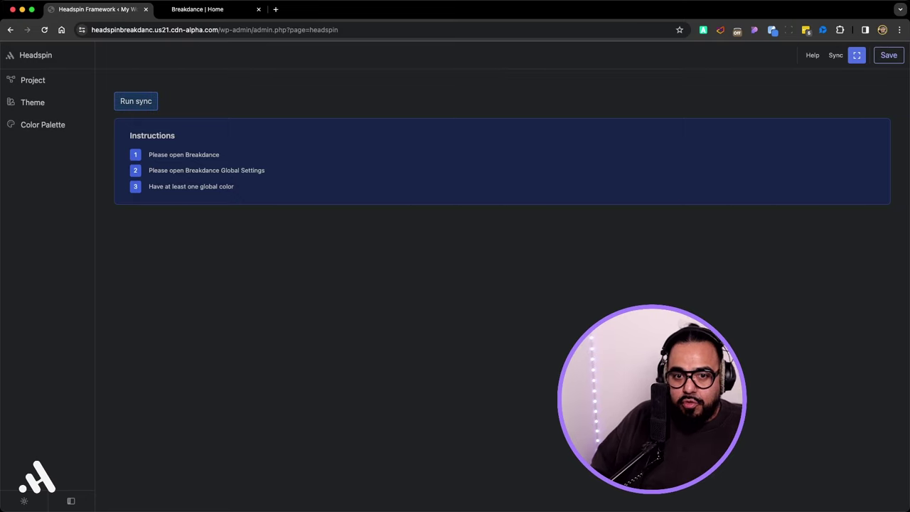
{"action": "left_click", "coordinate": [136, 101]}
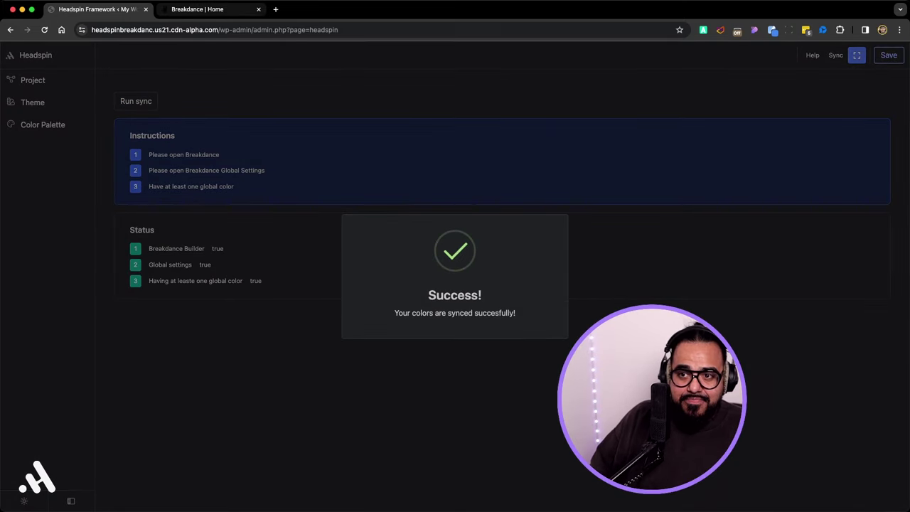
Review the synced palette in the Breakdance builder and delete the yellow Color #1 entry from it.
{"action": "left_click", "coordinate": [197, 10]}
{"action": "scroll", "coordinate": [832, 284], "scroll_direction": "down", "scroll_amount": 10}
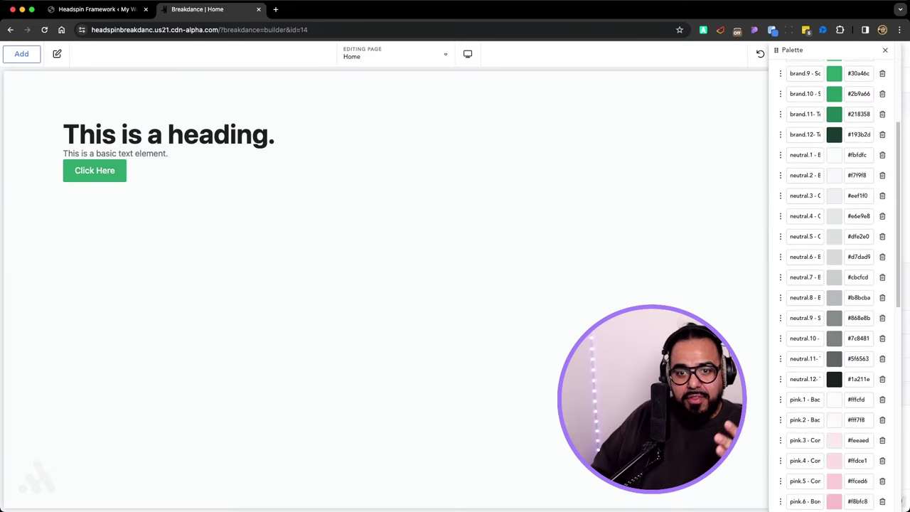
{"action": "scroll", "coordinate": [839, 284], "scroll_direction": "down", "scroll_amount": 8}
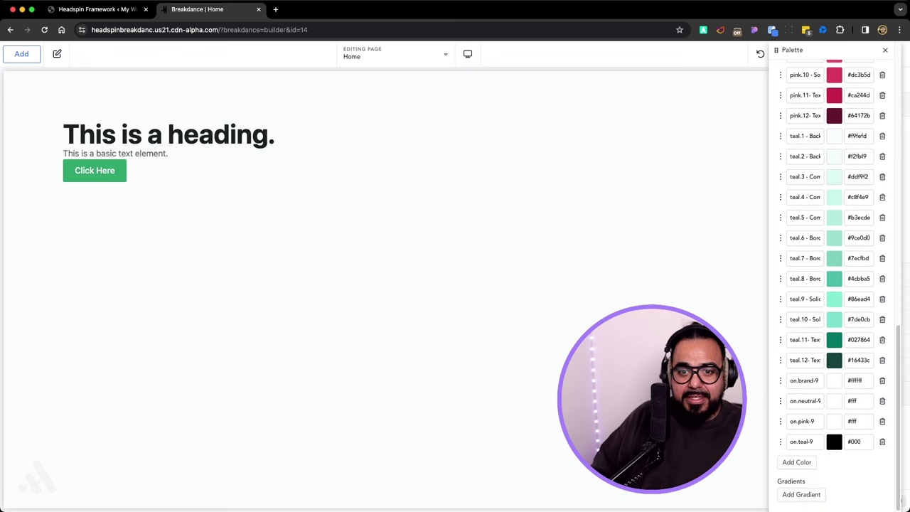
{"action": "scroll", "coordinate": [838, 284], "scroll_direction": "up", "scroll_amount": 10}
{"action": "scroll", "coordinate": [839, 285], "scroll_direction": "up", "scroll_amount": 6}
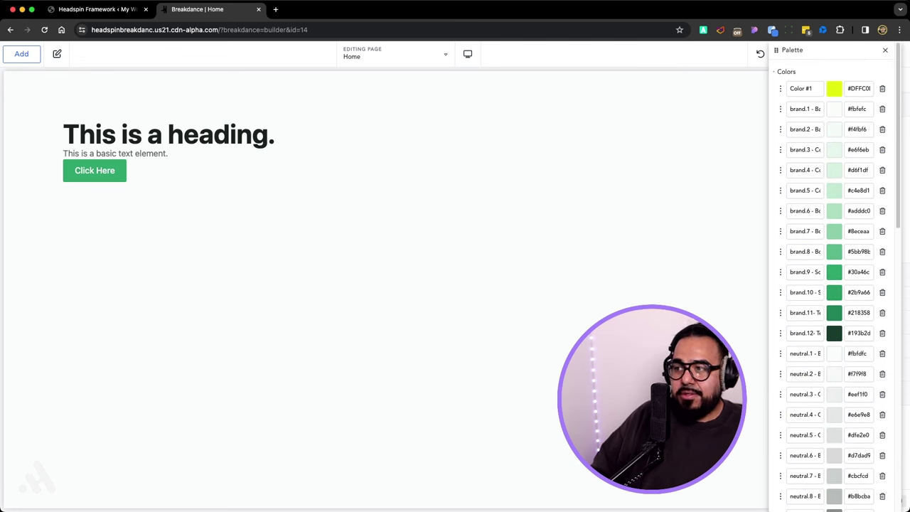
{"action": "left_click", "coordinate": [882, 88]}
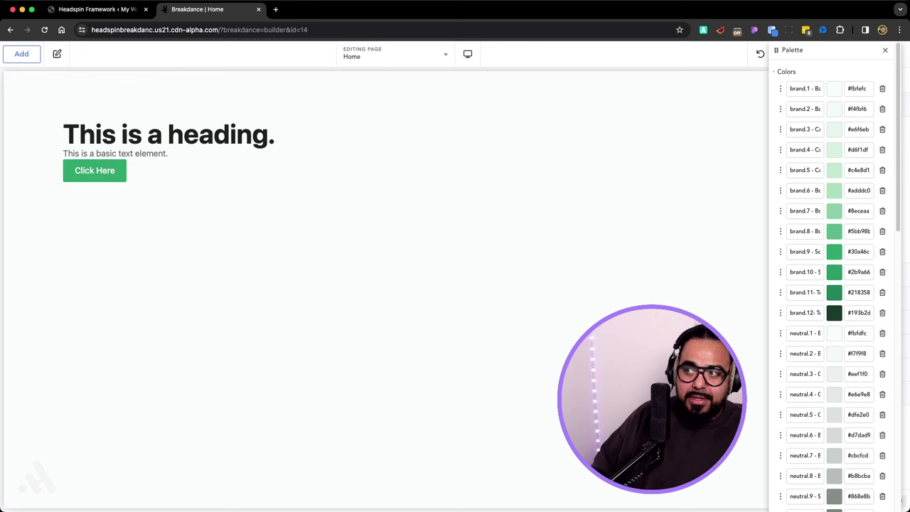
{"action": "left_click", "coordinate": [885, 49]}
Save the Breakdance global settings and reload the Home page's builder by way of the front-end view.
{"action": "left_click", "coordinate": [861, 54]}
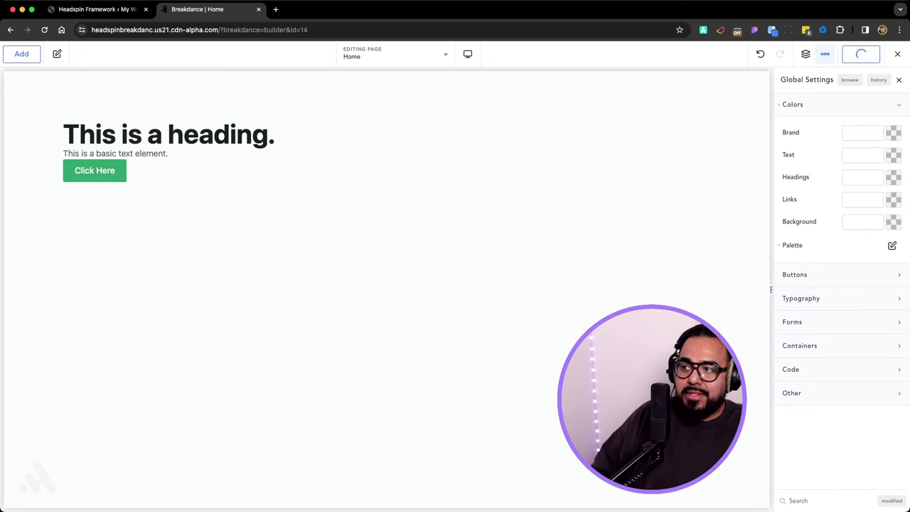
{"action": "left_click", "coordinate": [897, 54]}
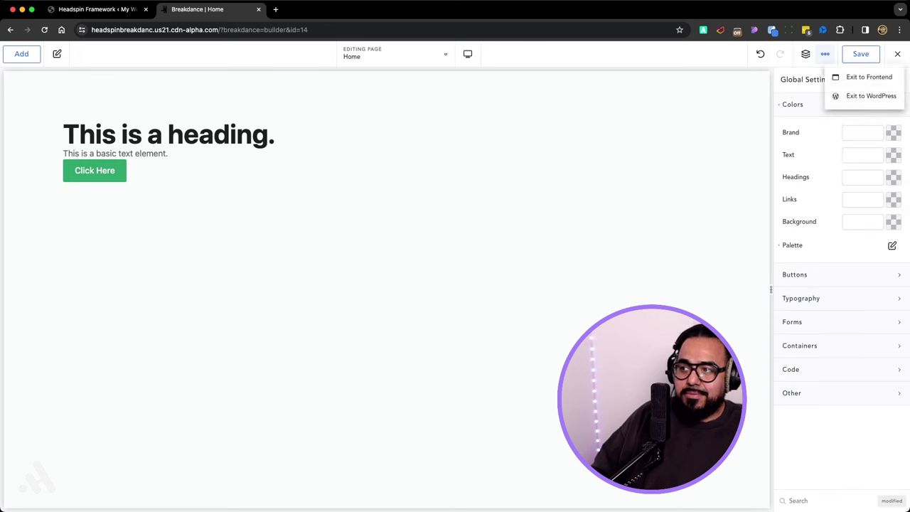
{"action": "left_click", "coordinate": [861, 75]}
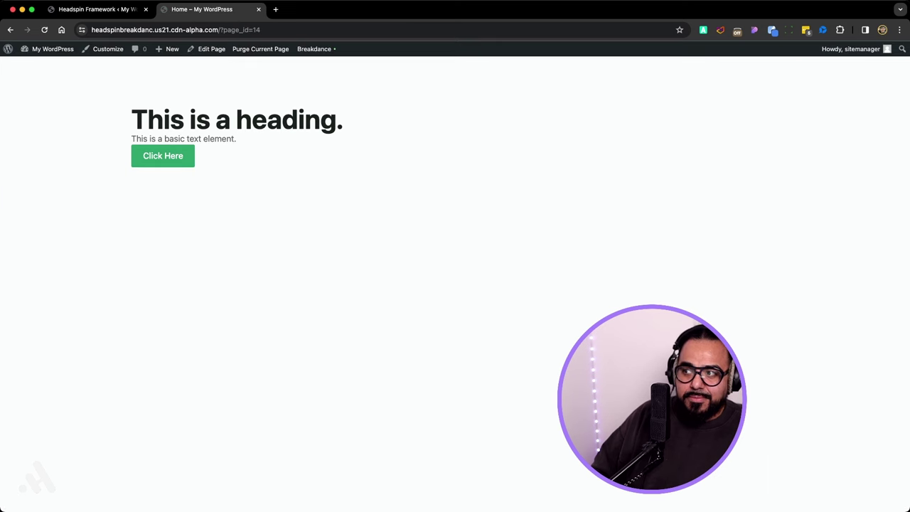
{"action": "mouse_move", "coordinate": [316, 48]}
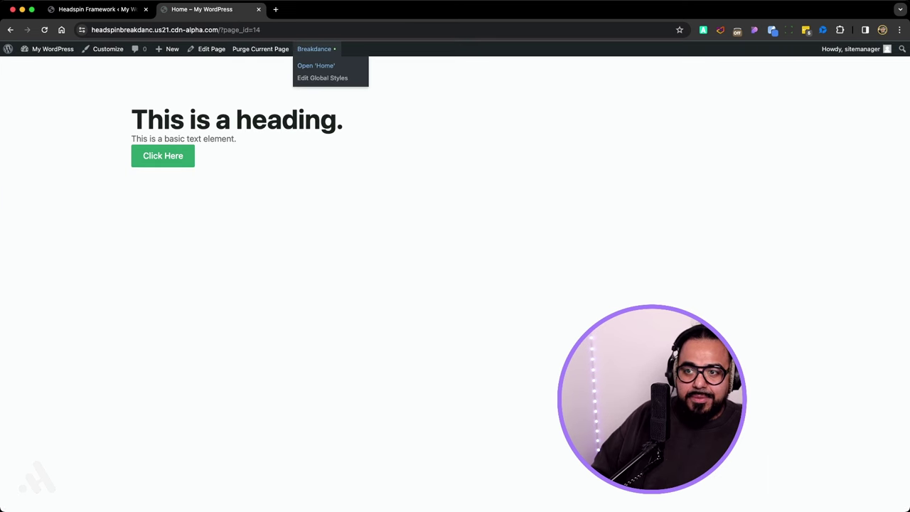
{"action": "left_click", "coordinate": [315, 65]}
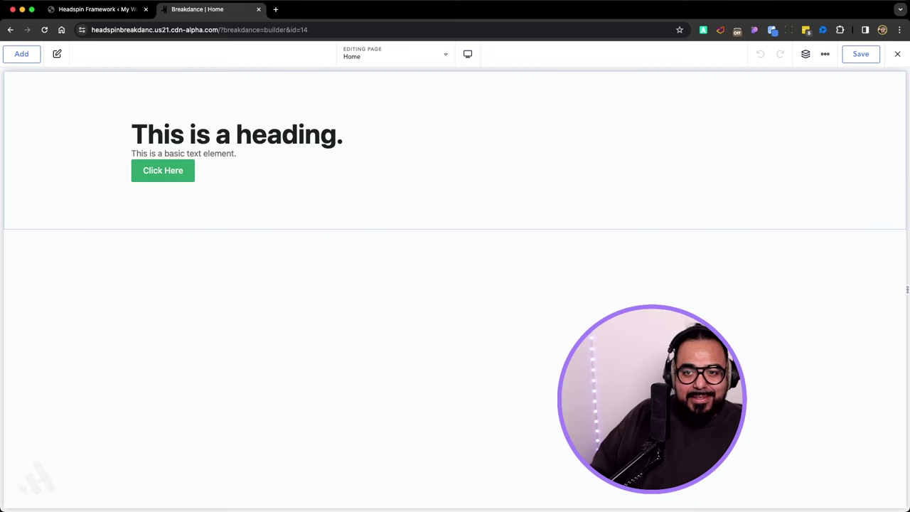
Examine the palette swatches offered for the first section's background color, leaving the color as it is.
{"action": "left_click", "coordinate": [454, 150]}
{"action": "left_click", "coordinate": [67, 162]}
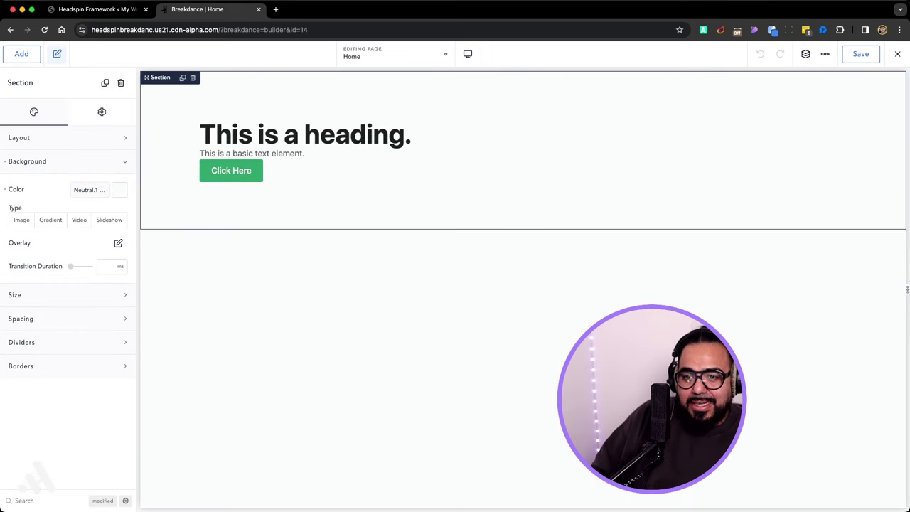
{"action": "left_click", "coordinate": [29, 190]}
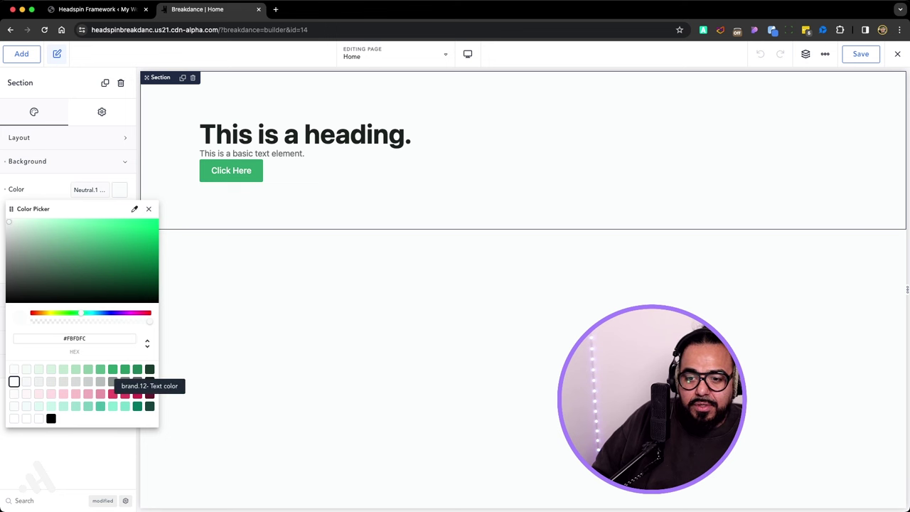
{"action": "key", "text": "Escape"}
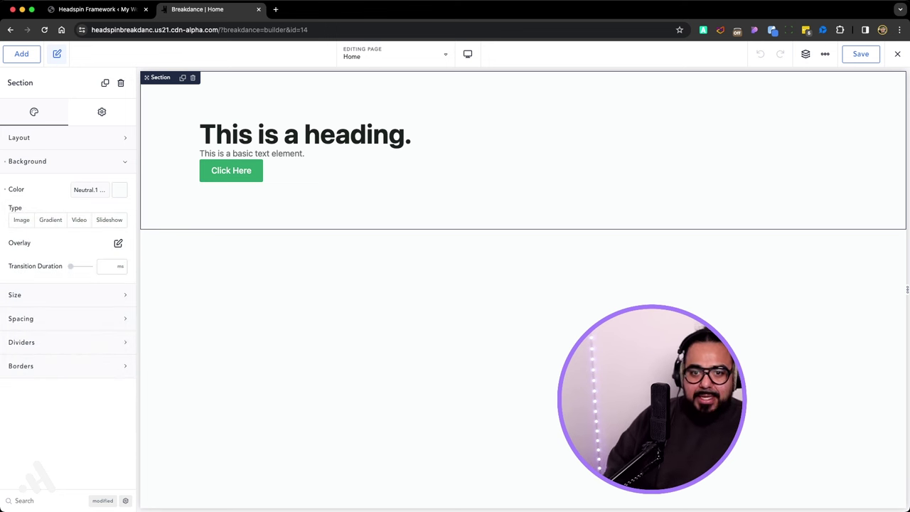
Add a new section below the existing one on the Home page.
{"action": "type", "text": "asex"}
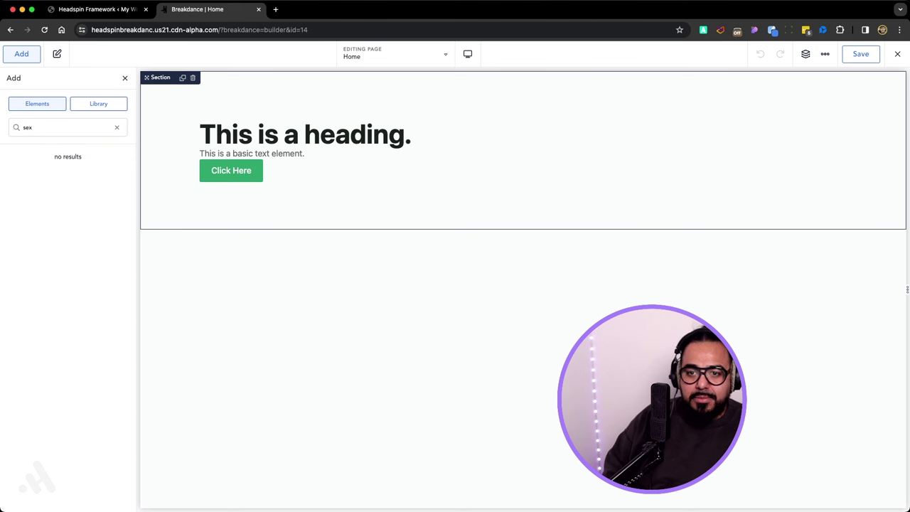
{"action": "key", "text": "BackSpace"}
{"action": "type", "text": "c"}
{"action": "key", "text": "Return"}
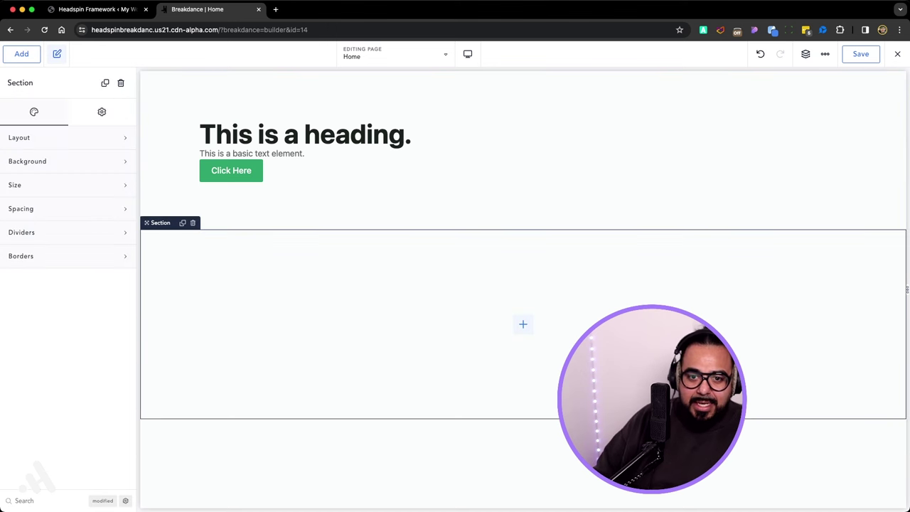
Set the new section's background color to the neutral.12 - Text color swatch of the global palette.
{"action": "left_click", "coordinate": [68, 161]}
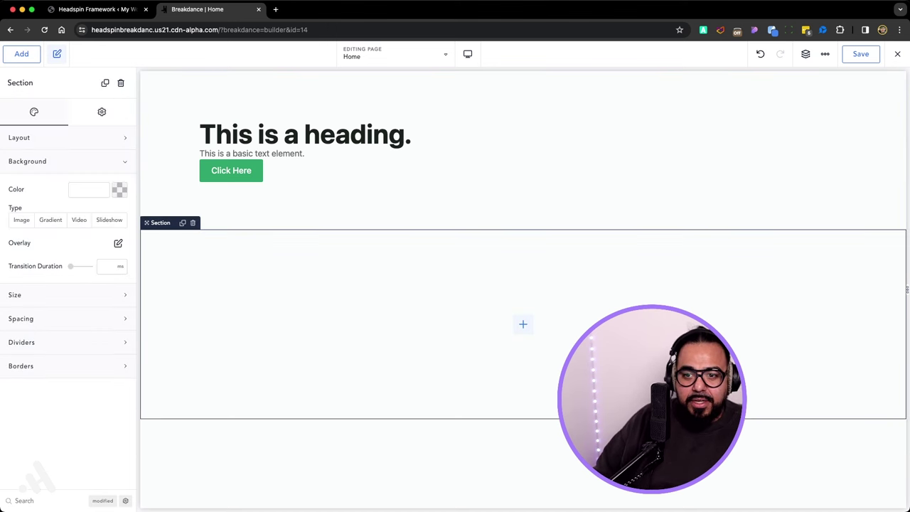
{"action": "left_click", "coordinate": [29, 190]}
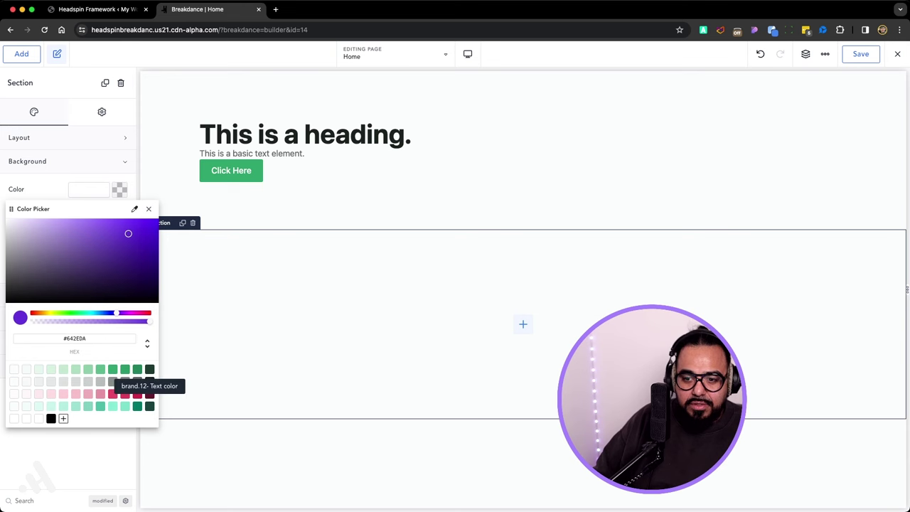
{"action": "left_click", "coordinate": [150, 369]}
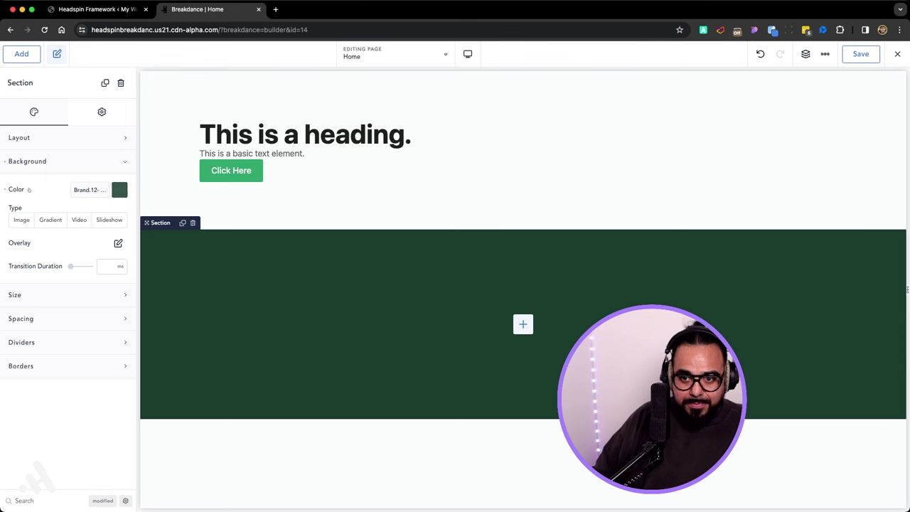
{"action": "left_click", "coordinate": [119, 189]}
{"action": "left_click", "coordinate": [149, 382]}
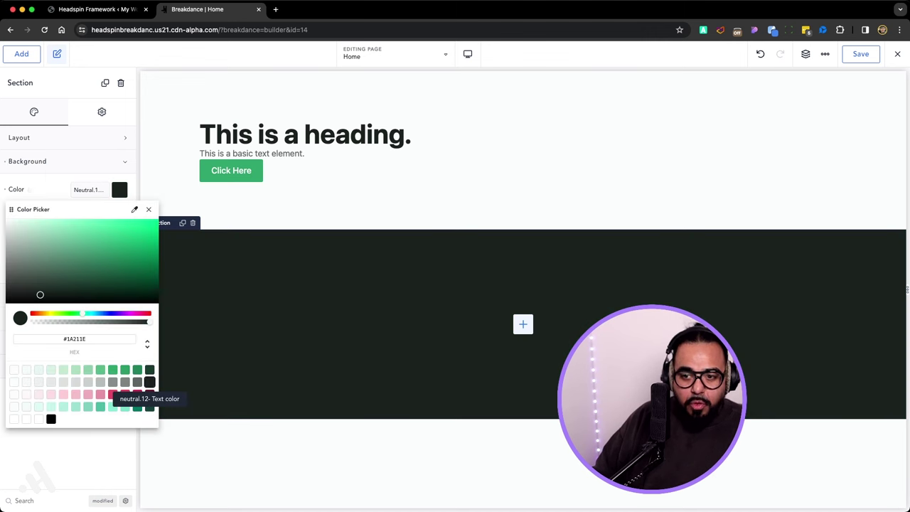
Add a heading element inside the dark section.
{"action": "key", "text": "ctrl+a"}
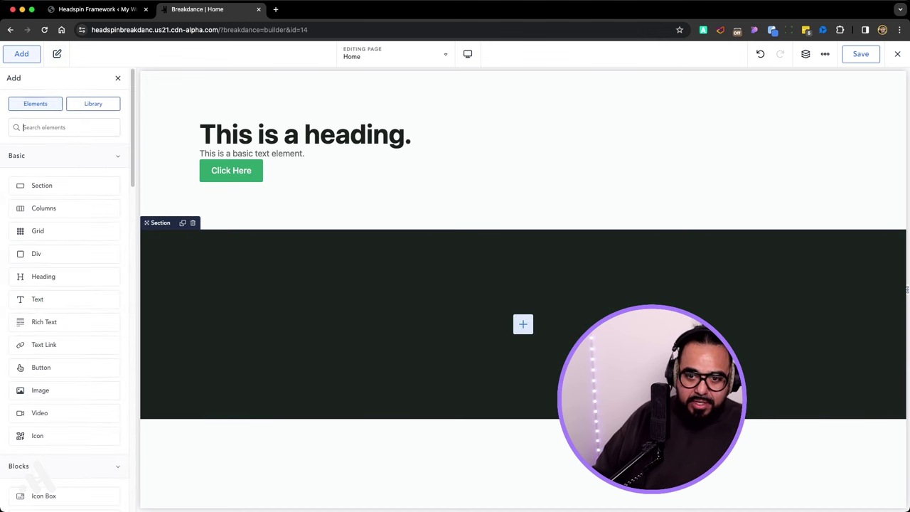
{"action": "type", "text": "head"}
{"action": "key", "text": "Return"}
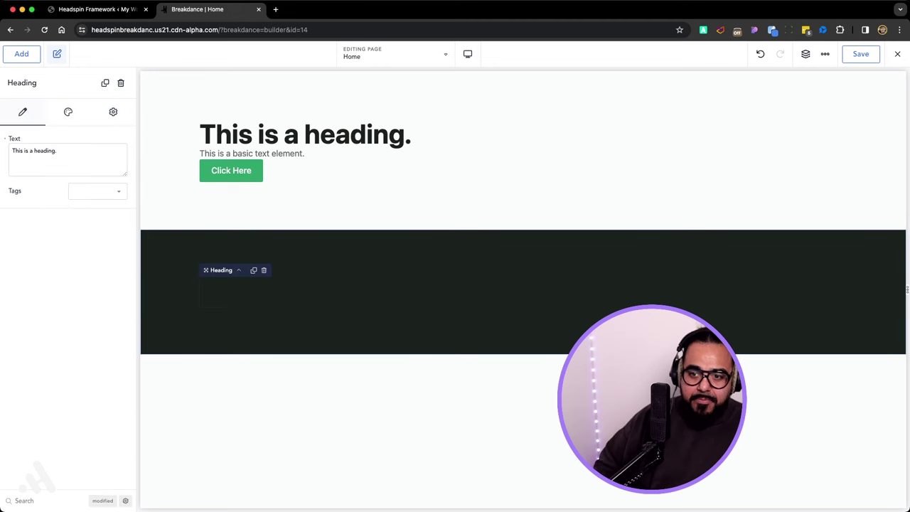
Set the new heading's typography color to the neutral.1 palette swatch (#FBFDFC) and save the page.
{"action": "key", "text": "ctrl+2"}
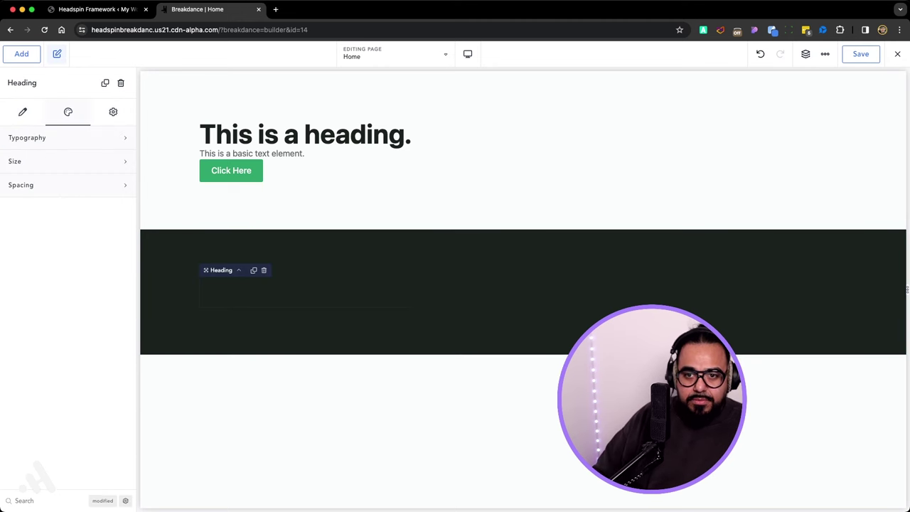
{"action": "key", "text": "ctrl+1"}
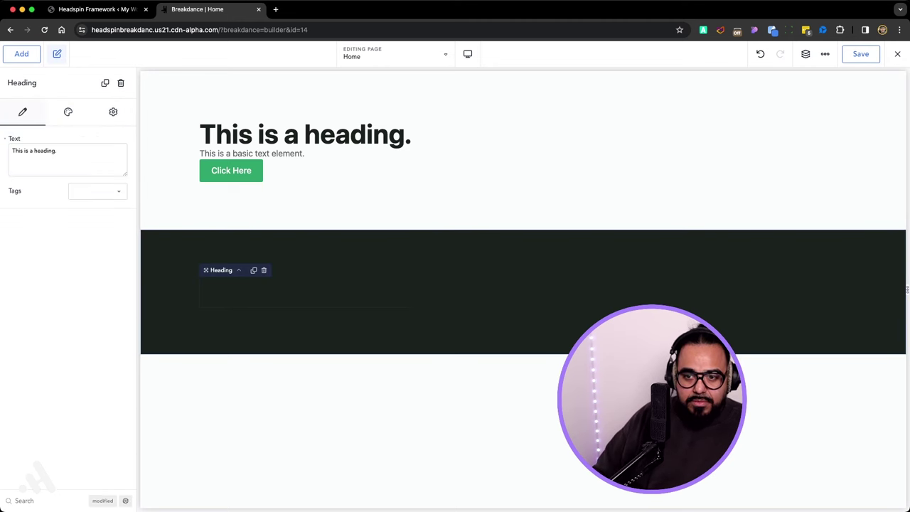
{"action": "left_click", "coordinate": [523, 249]}
{"action": "left_click", "coordinate": [304, 292]}
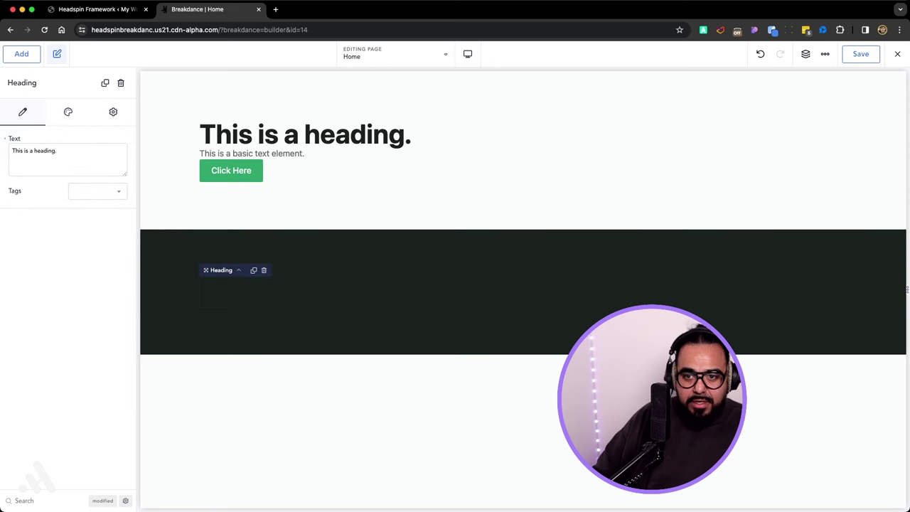
{"action": "left_click", "coordinate": [67, 112]}
{"action": "left_click", "coordinate": [67, 137]}
{"action": "left_click", "coordinate": [119, 165]}
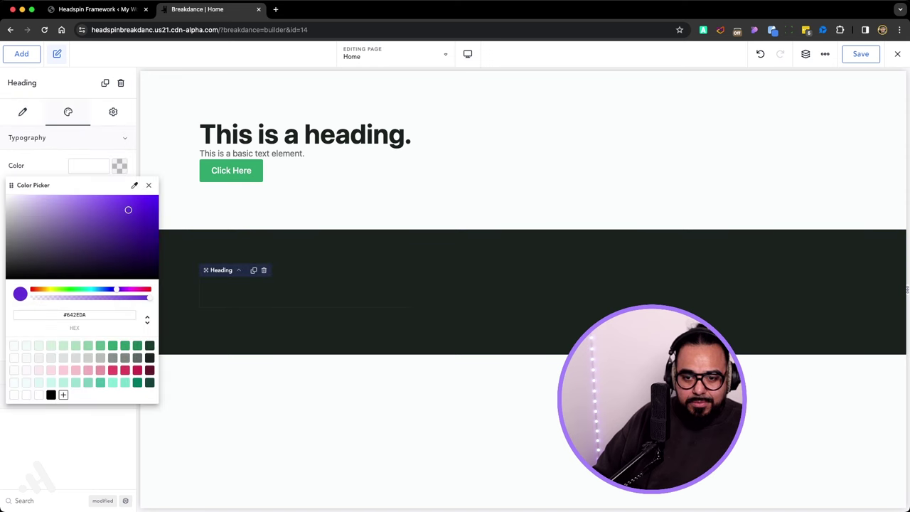
{"action": "left_click", "coordinate": [13, 345]}
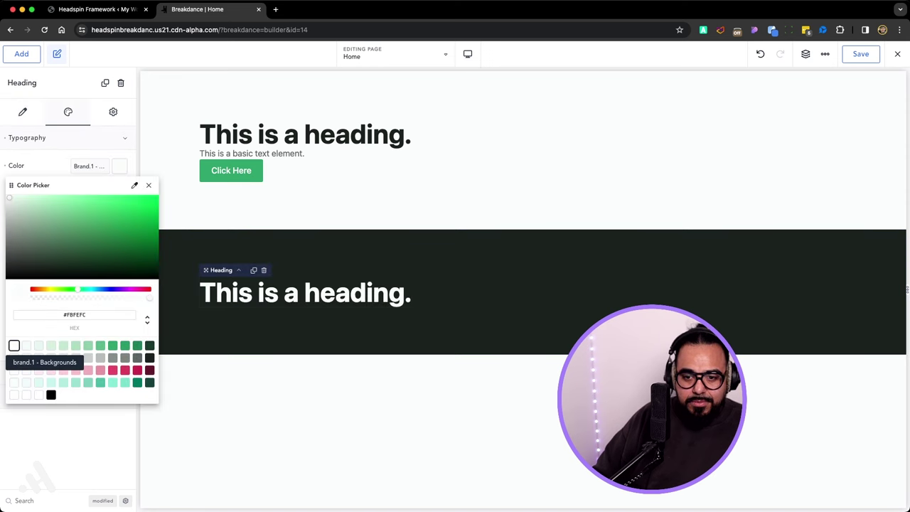
{"action": "left_click", "coordinate": [13, 358]}
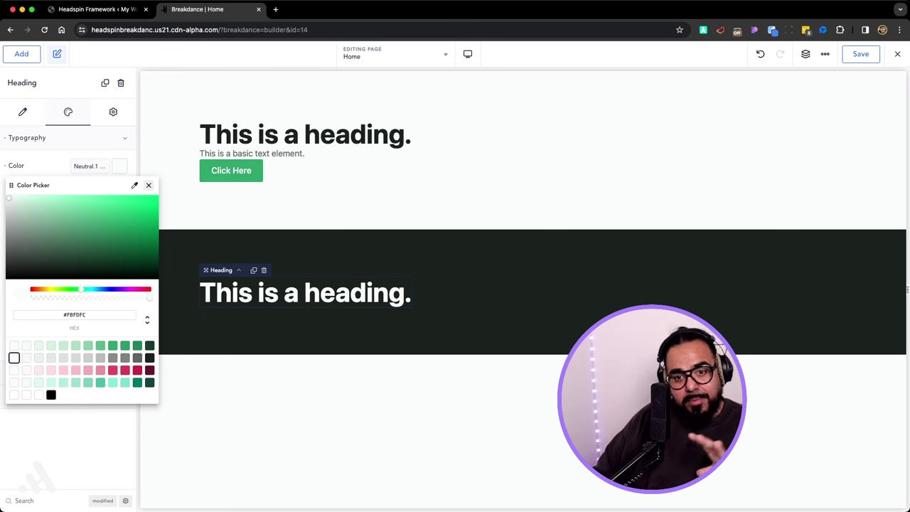
{"action": "left_click", "coordinate": [148, 185]}
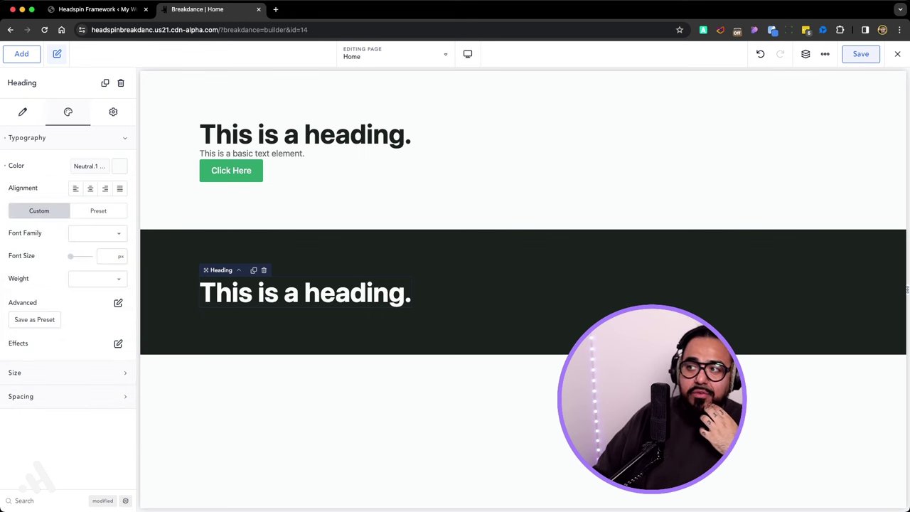
{"action": "left_click", "coordinate": [860, 54]}
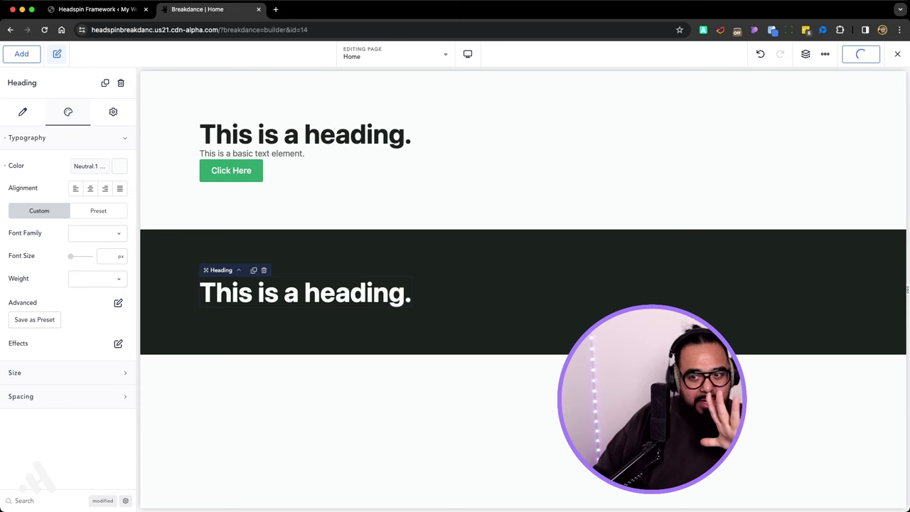
Duplicate the first light section, move the dark section between the two light ones and save the page.
{"action": "left_click", "coordinate": [523, 107]}
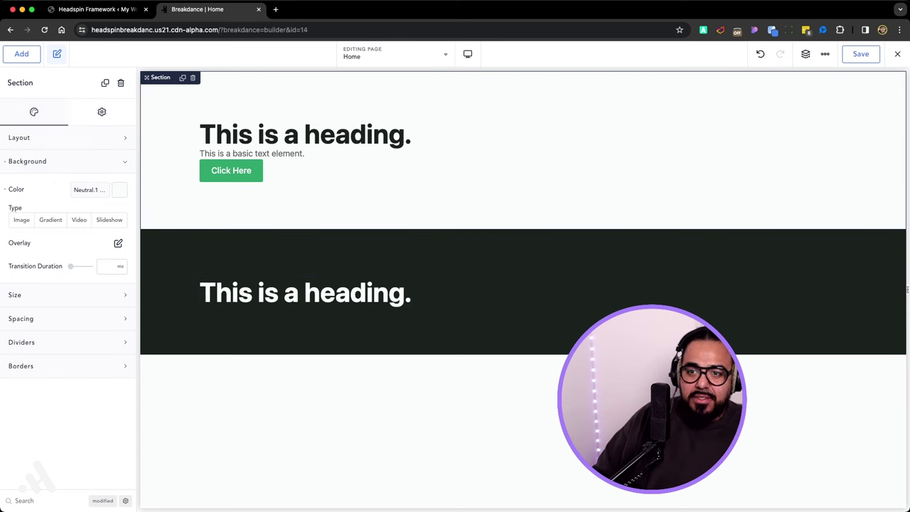
{"action": "key", "text": "super+d"}
{"action": "left_click", "coordinate": [455, 419]}
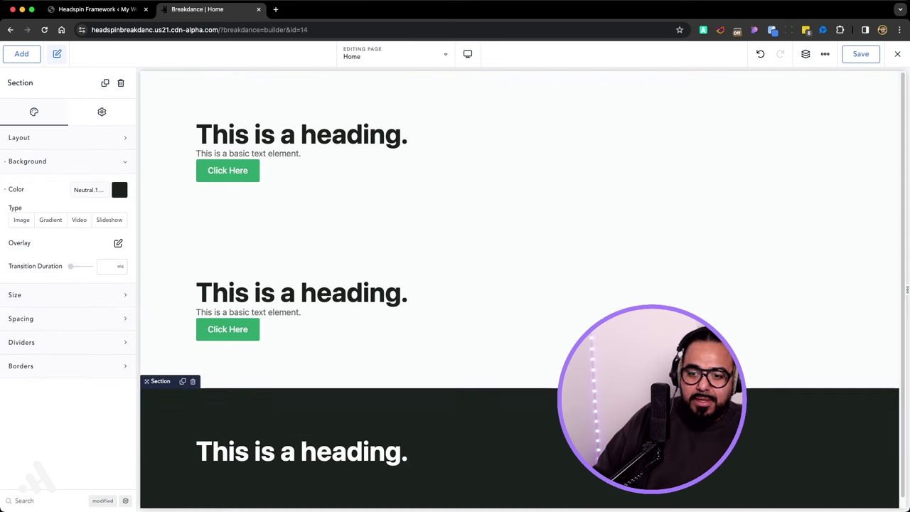
{"action": "left_click_drag", "start_coordinate": [160, 381], "coordinate": [160, 235]}
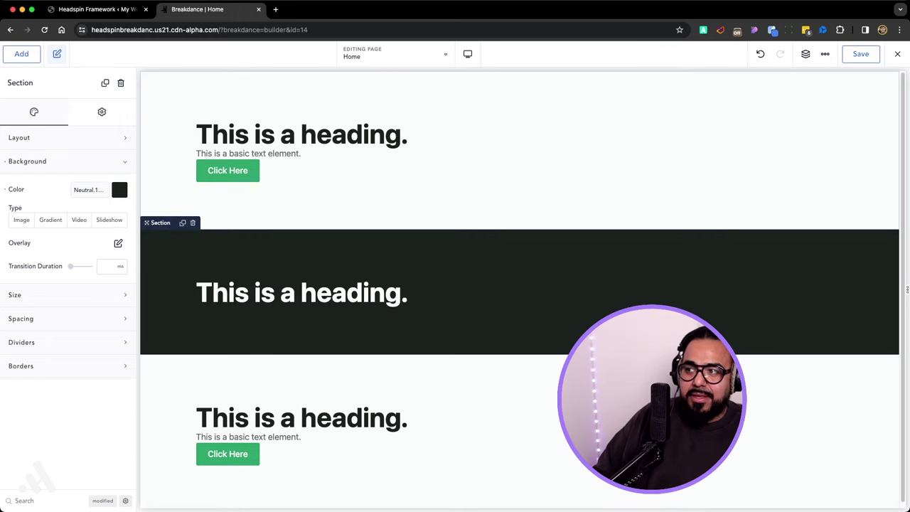
{"action": "key", "text": "super+s"}
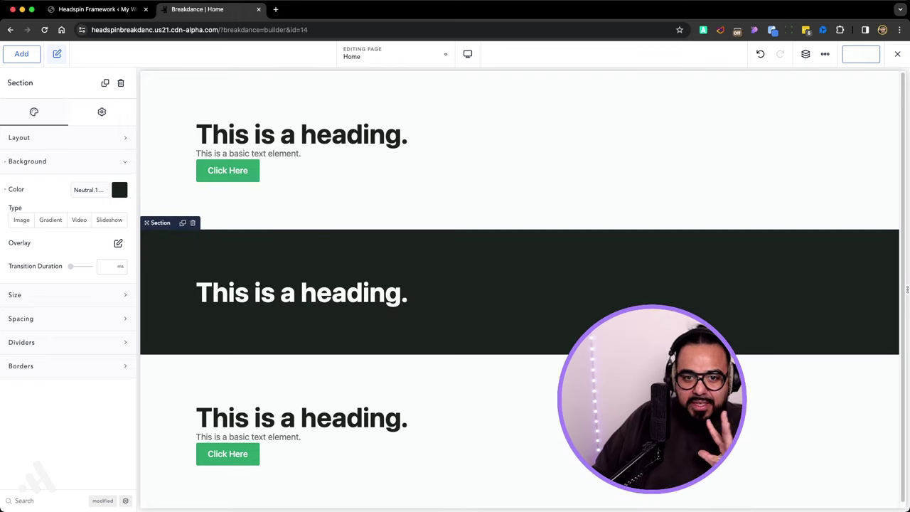
Switch to the Headspin settings, change the theme's default to Dark and save.
{"action": "key", "text": "ctrl+shift+Tab"}
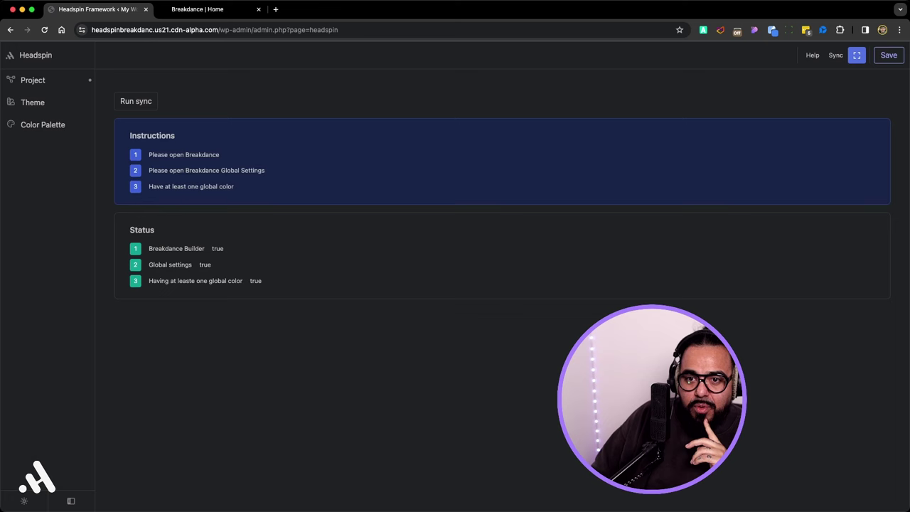
{"action": "left_click", "coordinate": [33, 80]}
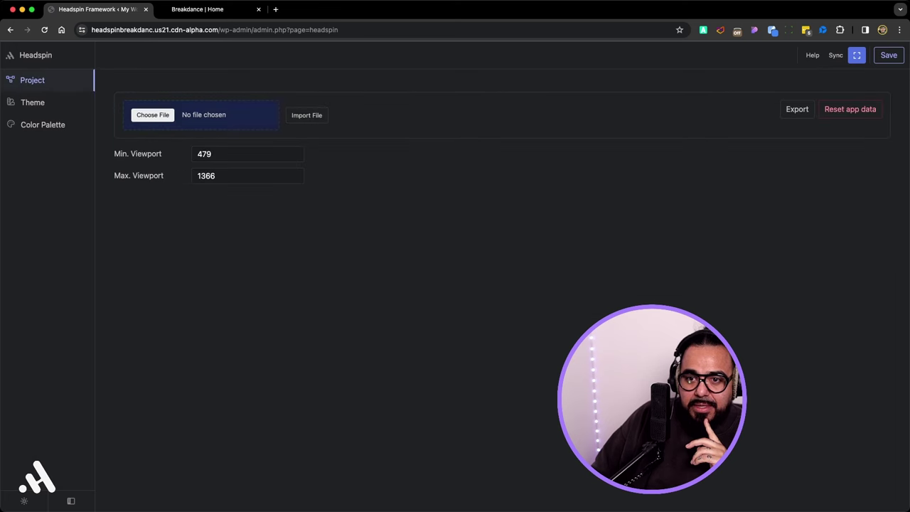
{"action": "left_click", "coordinate": [32, 102]}
{"action": "left_click", "coordinate": [32, 102]}
{"action": "left_click", "coordinate": [257, 101]}
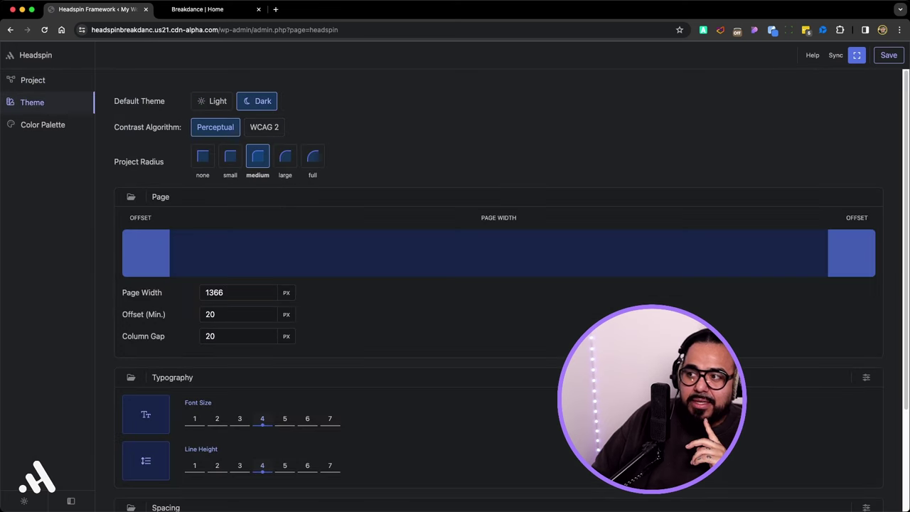
{"action": "left_click", "coordinate": [889, 54]}
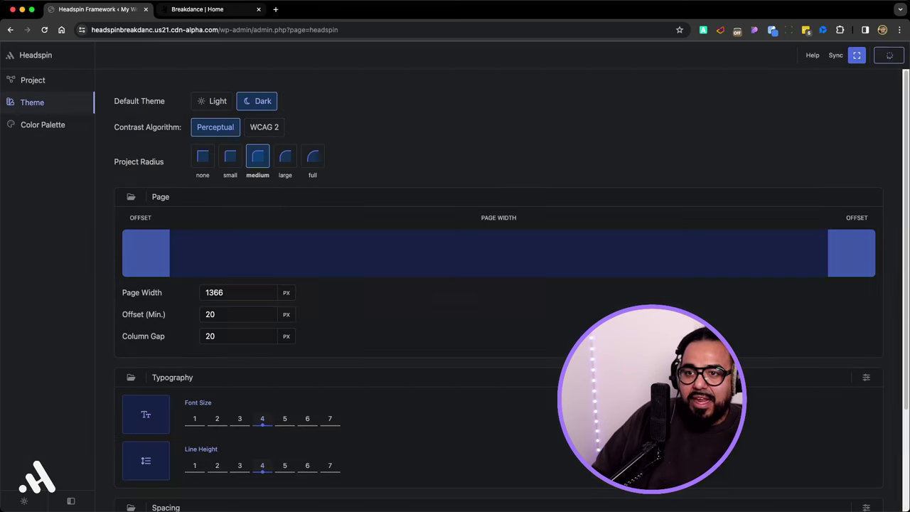
Return to the Breakdance builder and check how the Home page's sections look with the dark default theme.
{"action": "key", "text": "ctrl+Tab"}
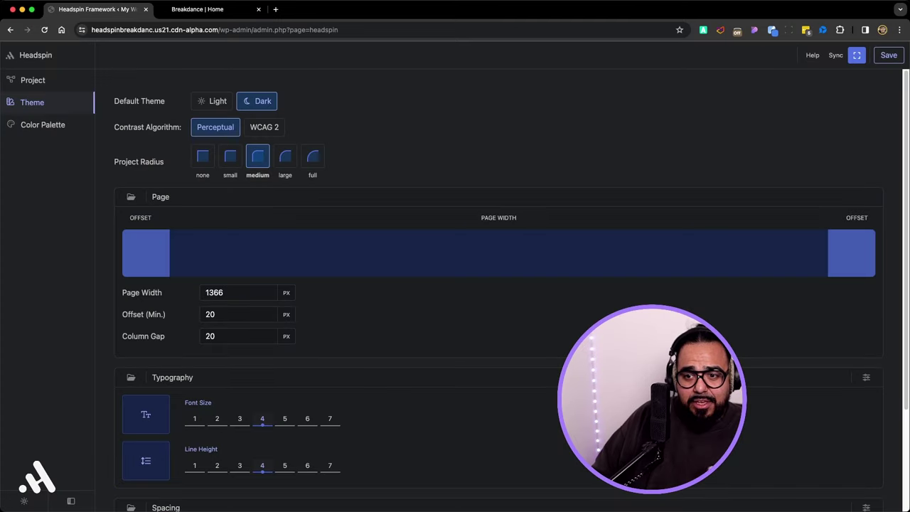
{"action": "left_click", "coordinate": [206, 9]}
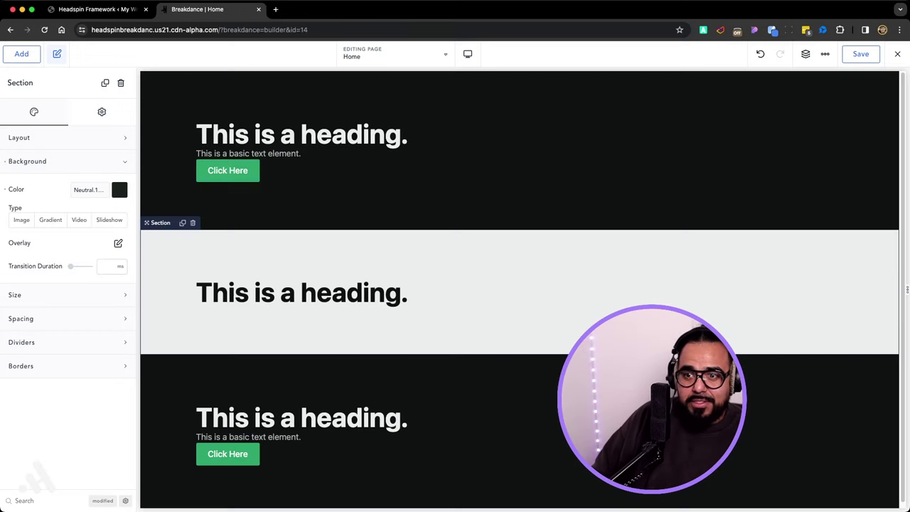
{"action": "scroll", "coordinate": [519, 289], "scroll_direction": "down", "scroll_amount": 1}
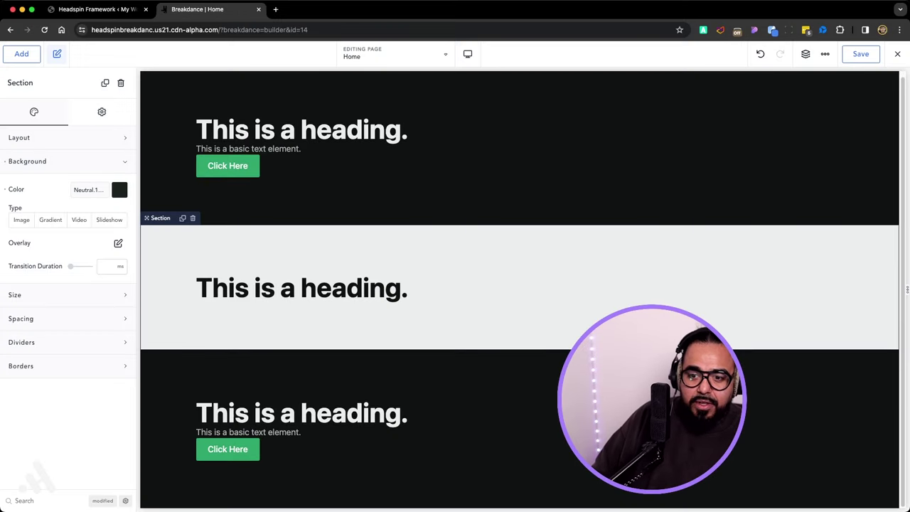
{"action": "left_click", "coordinate": [518, 427]}
{"action": "left_click", "coordinate": [22, 53]}
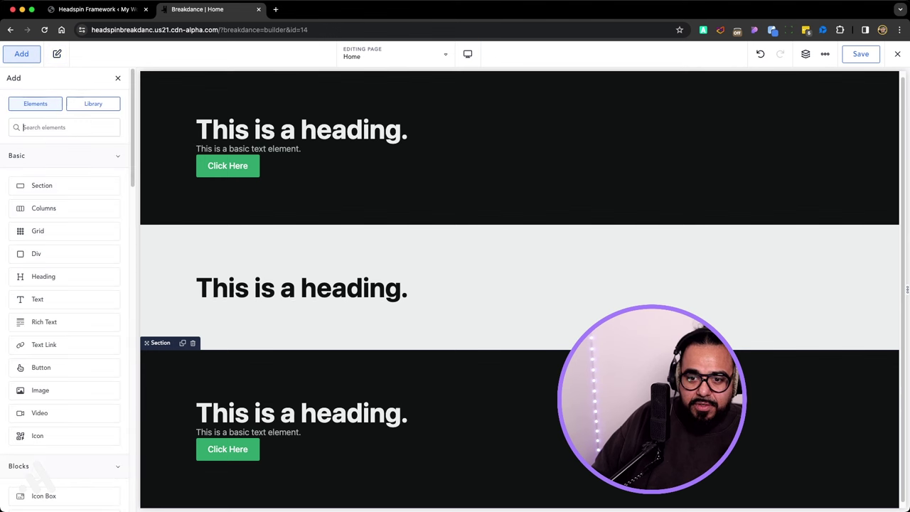
Switch to the Headspin settings, set the default theme back to Light and save.
{"action": "left_click", "coordinate": [96, 10]}
{"action": "left_click", "coordinate": [212, 101]}
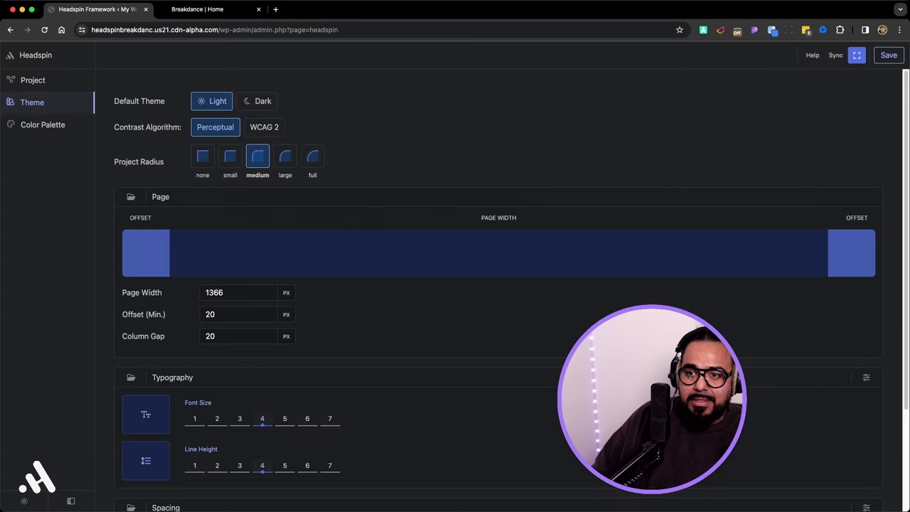
{"action": "left_click", "coordinate": [888, 55]}
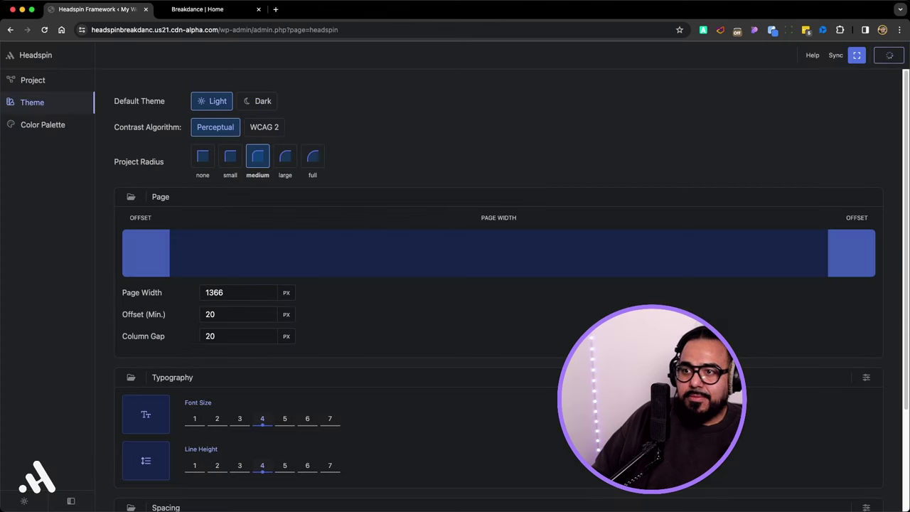
Return to the Breakdance builder, check the section colors under the light theme and select the last section.
{"action": "key", "text": "ctrl+Tab"}
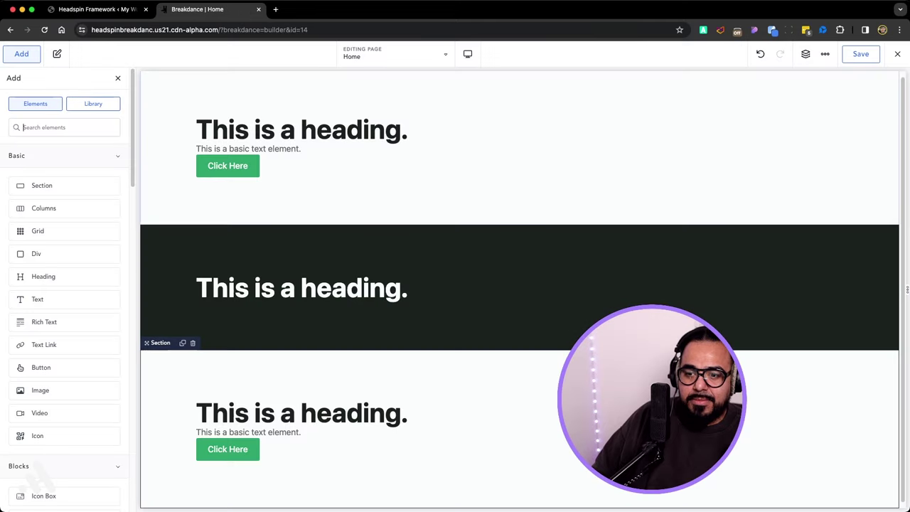
{"action": "scroll", "coordinate": [519, 288], "scroll_direction": "down", "scroll_amount": 1}
{"action": "left_click", "coordinate": [519, 423]}
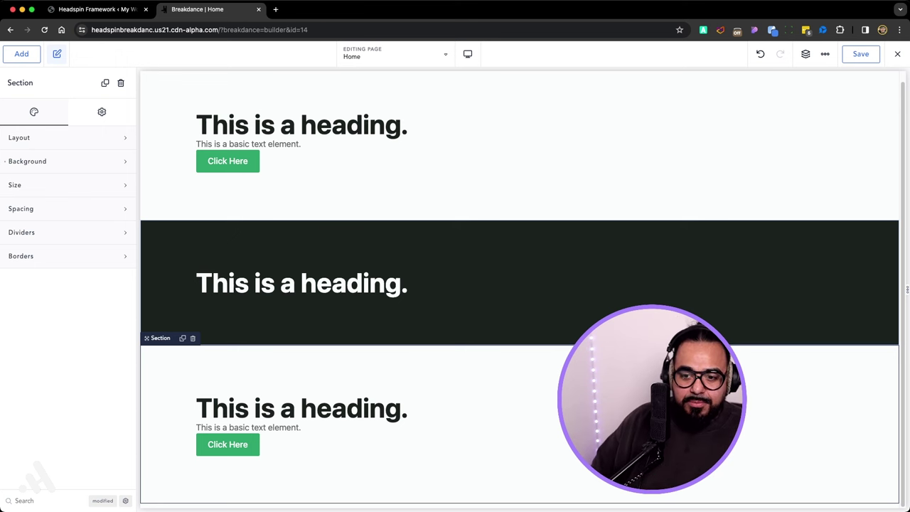
Open the typography settings of the last section's heading to examine its font options.
{"action": "left_click", "coordinate": [301, 408]}
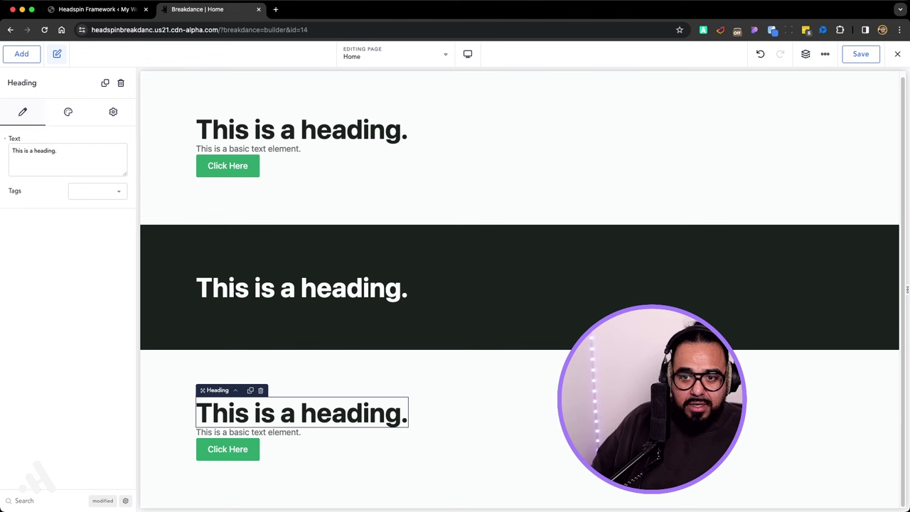
{"action": "left_click", "coordinate": [68, 112]}
{"action": "left_click", "coordinate": [27, 137]}
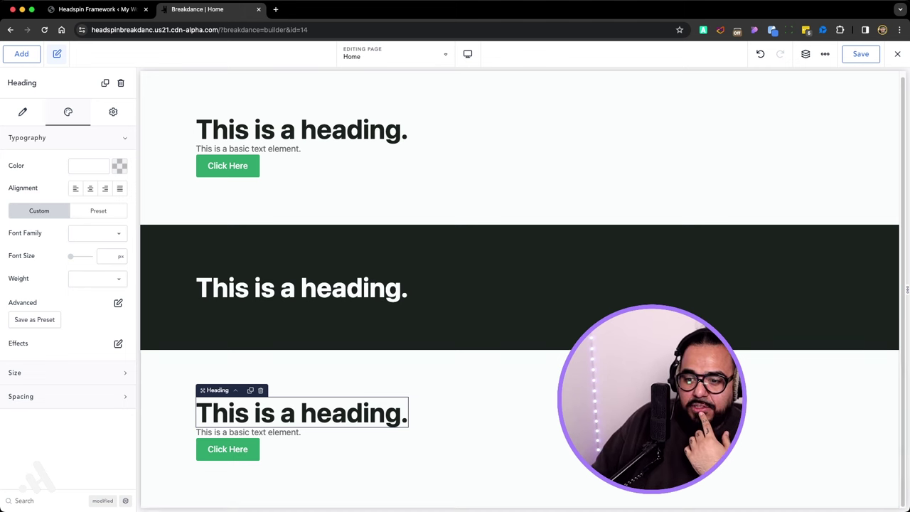
Try the Headspin text sizes m, l and s on the last section's text element, and clear its font size.
{"action": "left_click", "coordinate": [248, 431]}
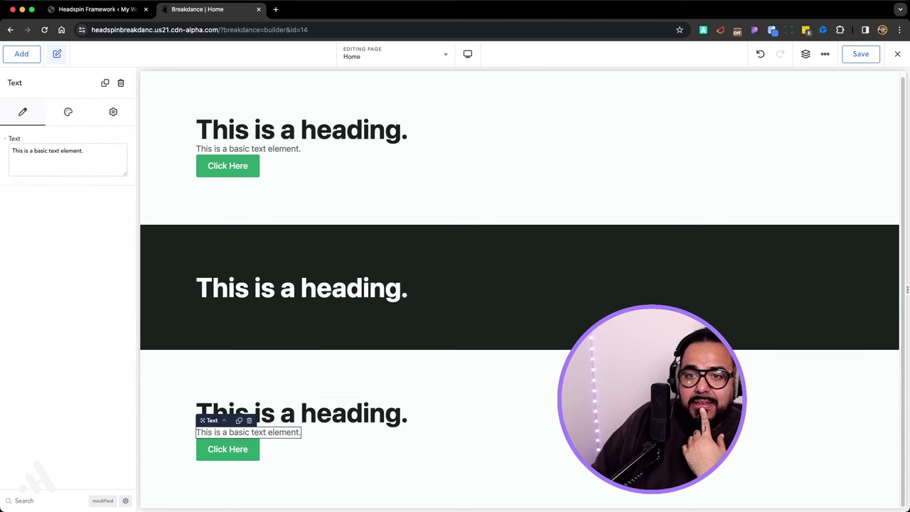
{"action": "left_click", "coordinate": [68, 111]}
{"action": "left_click", "coordinate": [68, 161]}
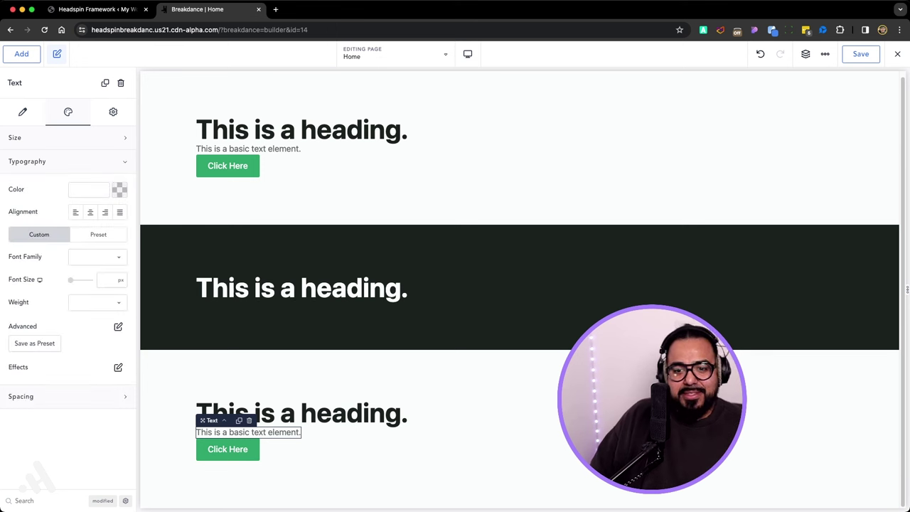
{"action": "left_click", "coordinate": [107, 279]}
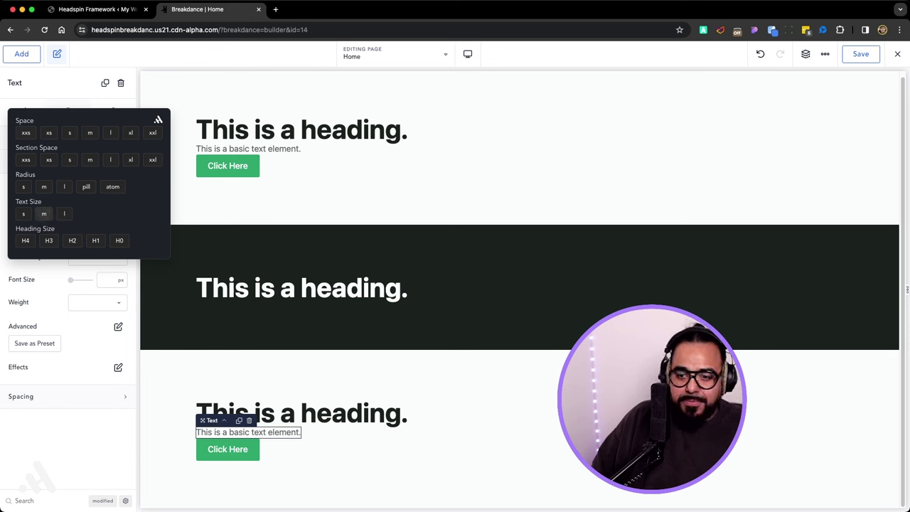
{"action": "left_click", "coordinate": [43, 213]}
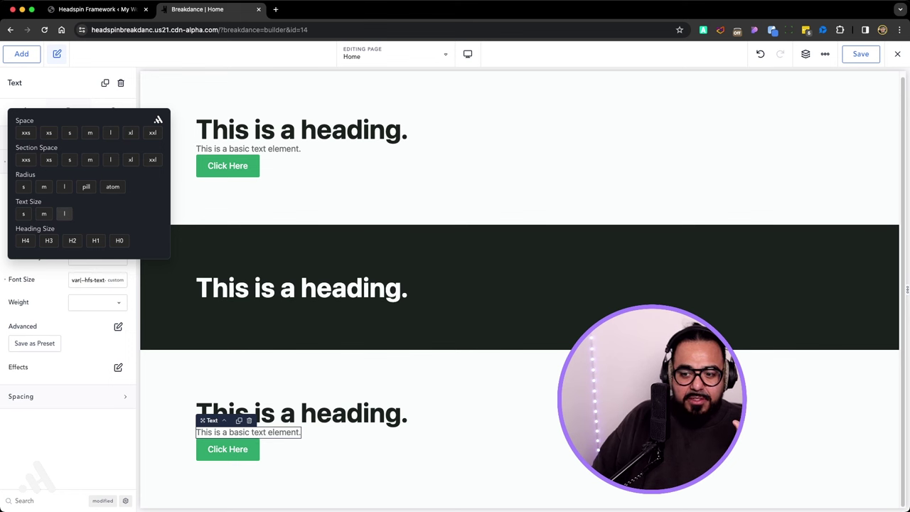
{"action": "left_click", "coordinate": [64, 213]}
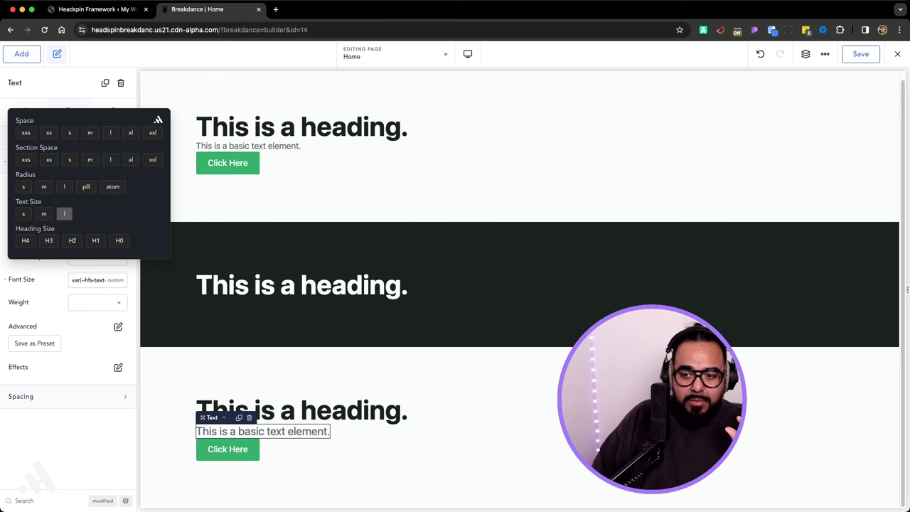
{"action": "left_click", "coordinate": [22, 214]}
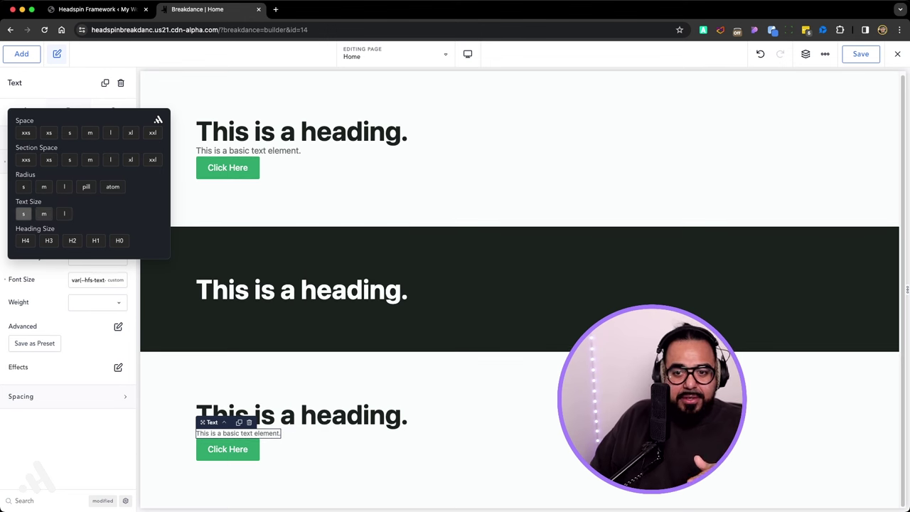
{"action": "left_click", "coordinate": [43, 214]}
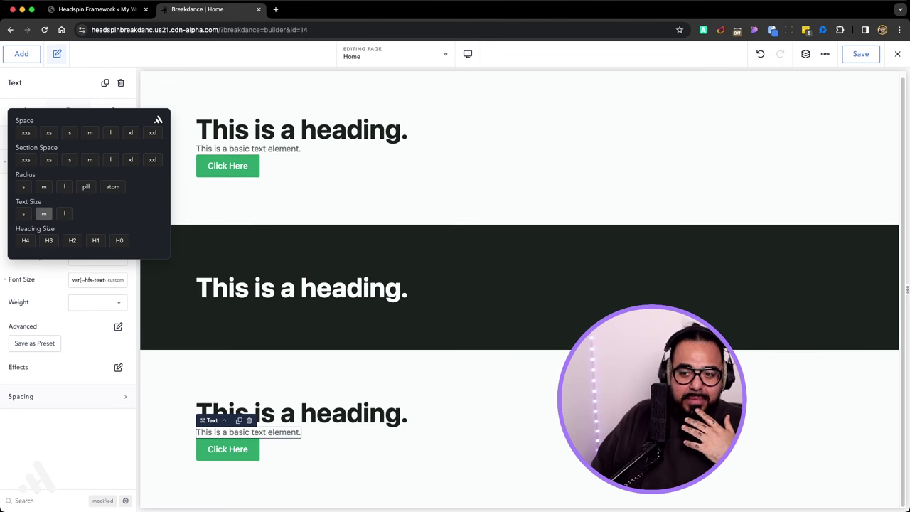
{"action": "left_click", "coordinate": [44, 213]}
{"action": "left_click", "coordinate": [40, 279]}
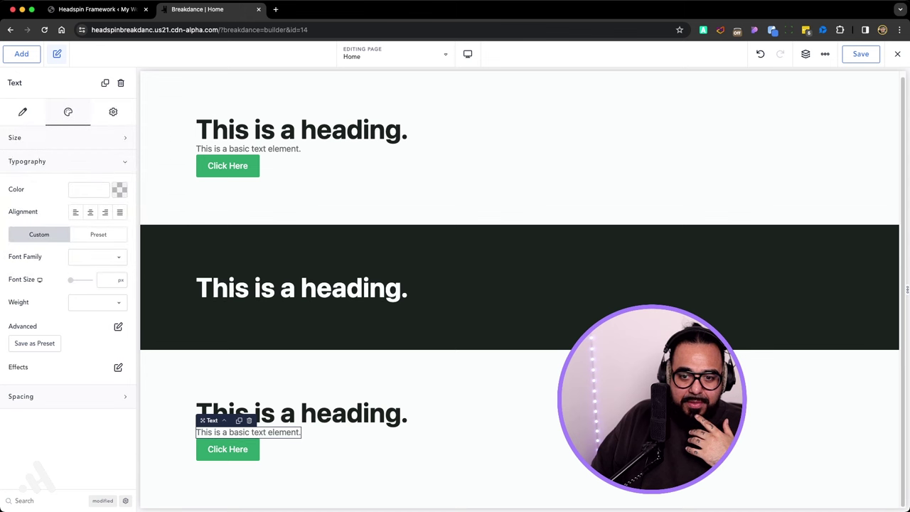
Set the last section's heading tag to h2.
{"action": "left_click", "coordinate": [302, 413]}
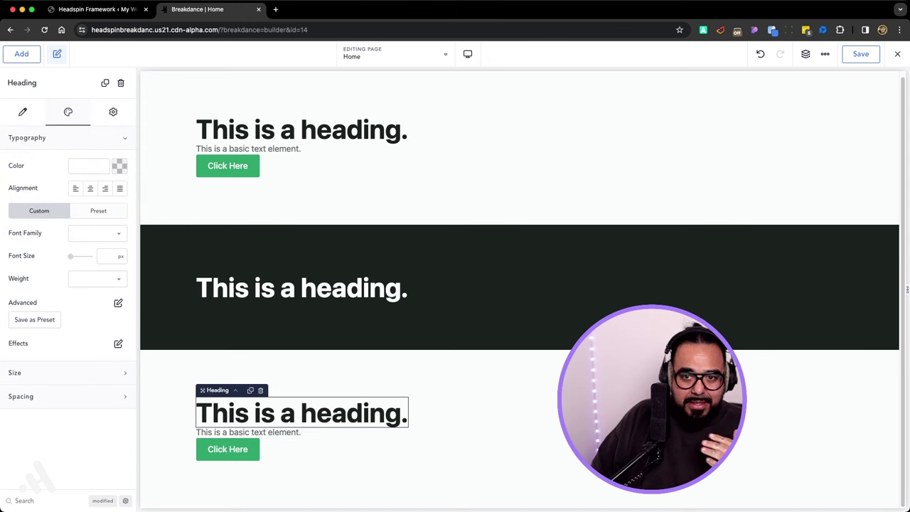
{"action": "left_click", "coordinate": [22, 112]}
{"action": "left_click", "coordinate": [97, 191]}
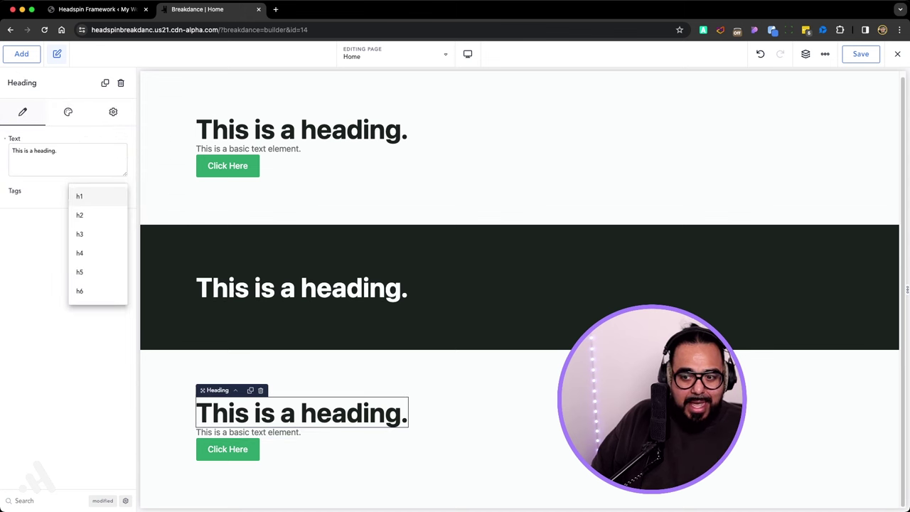
Try Headspin heading sizes H0 to H3 as the last heading's font size and settle on H0.
{"action": "left_click", "coordinate": [69, 112]}
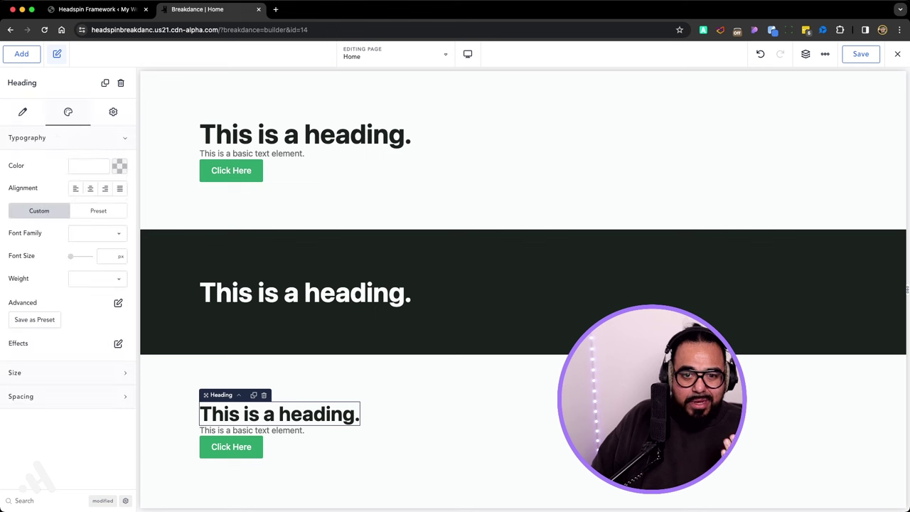
{"action": "right_click", "coordinate": [108, 256]}
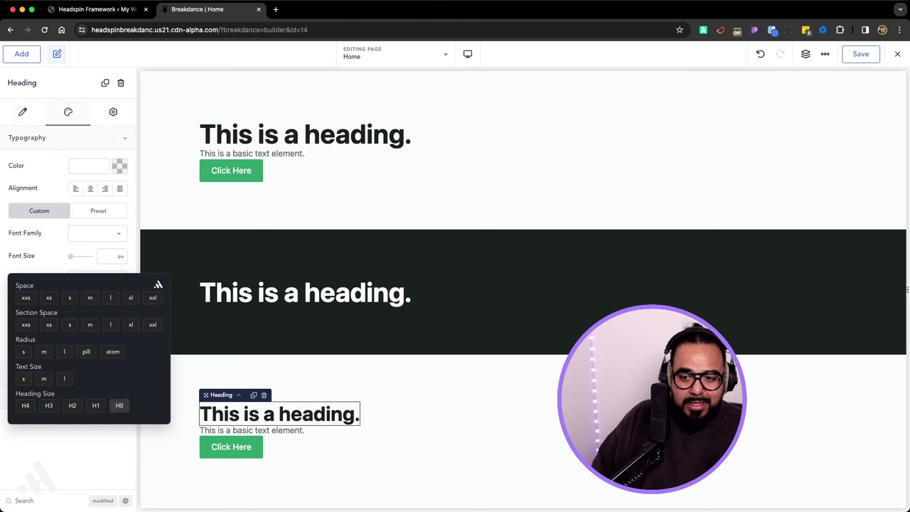
{"action": "left_click", "coordinate": [119, 406]}
{"action": "left_click", "coordinate": [96, 405]}
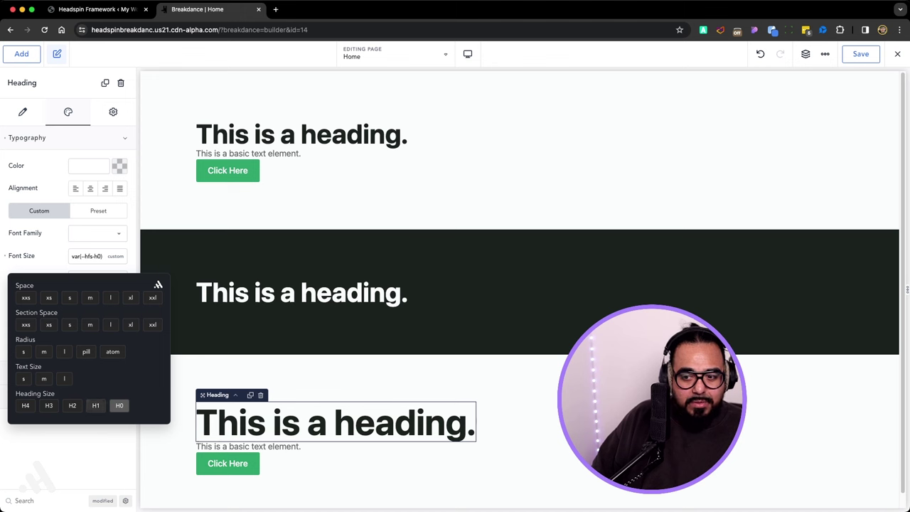
{"action": "left_click", "coordinate": [71, 405]}
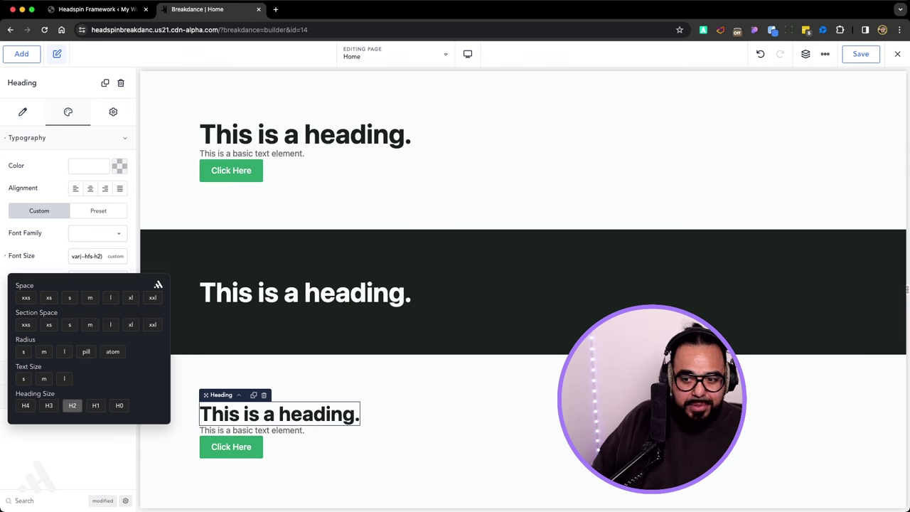
{"action": "left_click", "coordinate": [119, 405]}
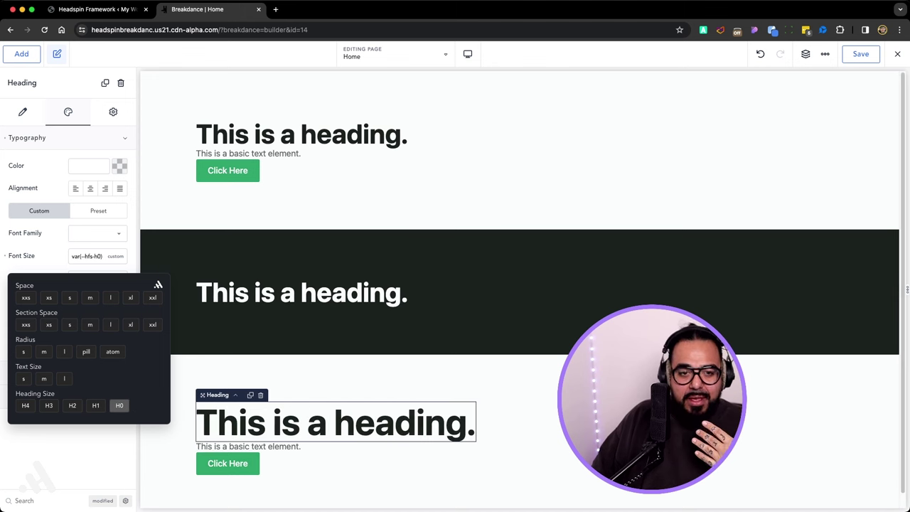
{"action": "left_click", "coordinate": [96, 405]}
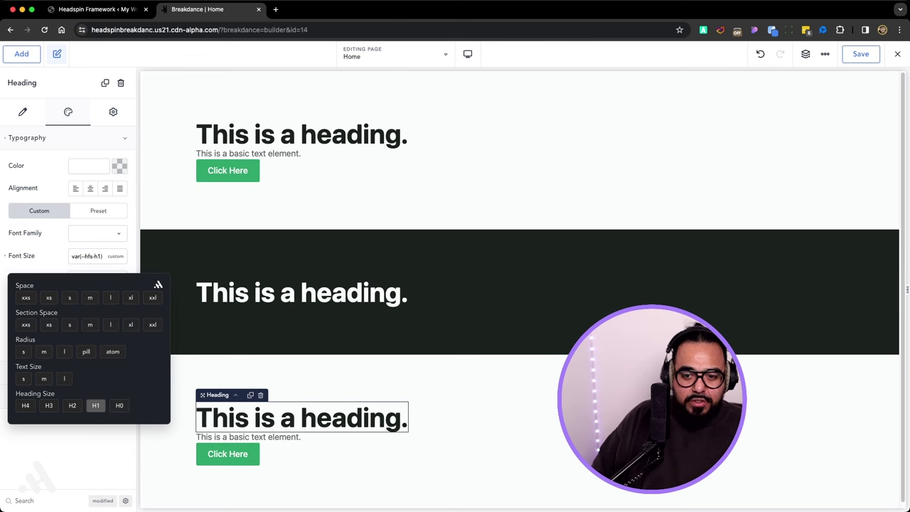
{"action": "left_click", "coordinate": [48, 406]}
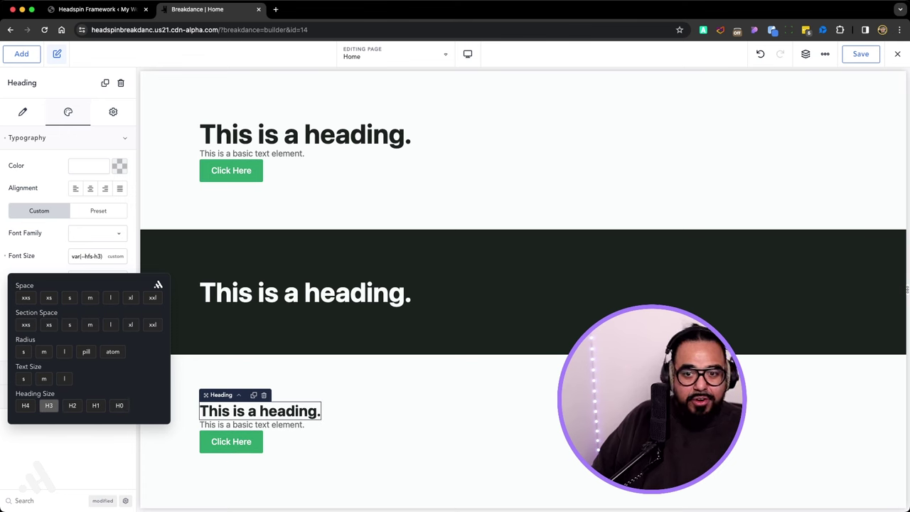
{"action": "left_click", "coordinate": [119, 405]}
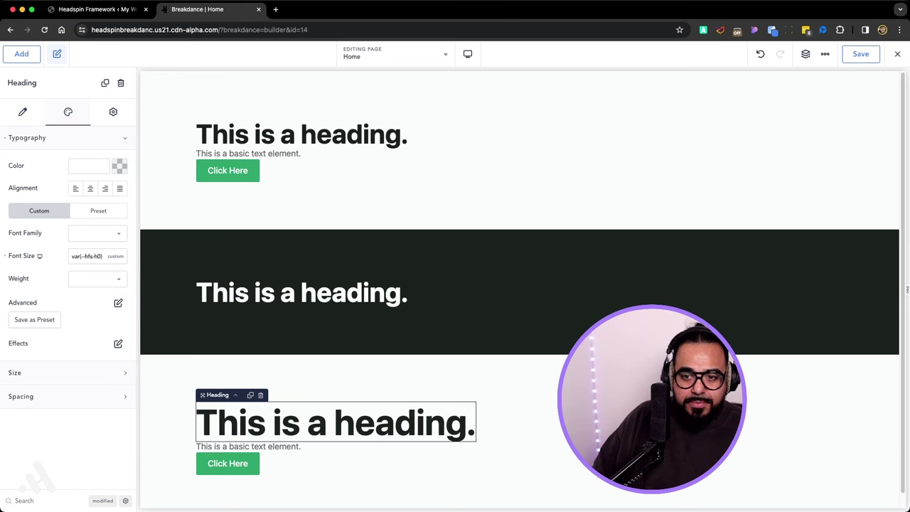
Examine the Headspin variables offered for the last section's padding.
{"action": "left_click", "coordinate": [519, 398]}
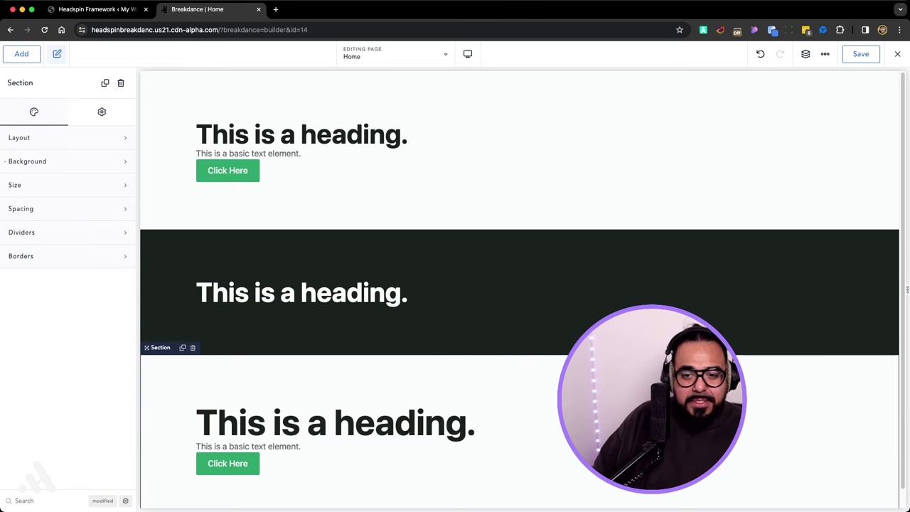
{"action": "left_click", "coordinate": [20, 208]}
{"action": "left_click", "coordinate": [63, 248]}
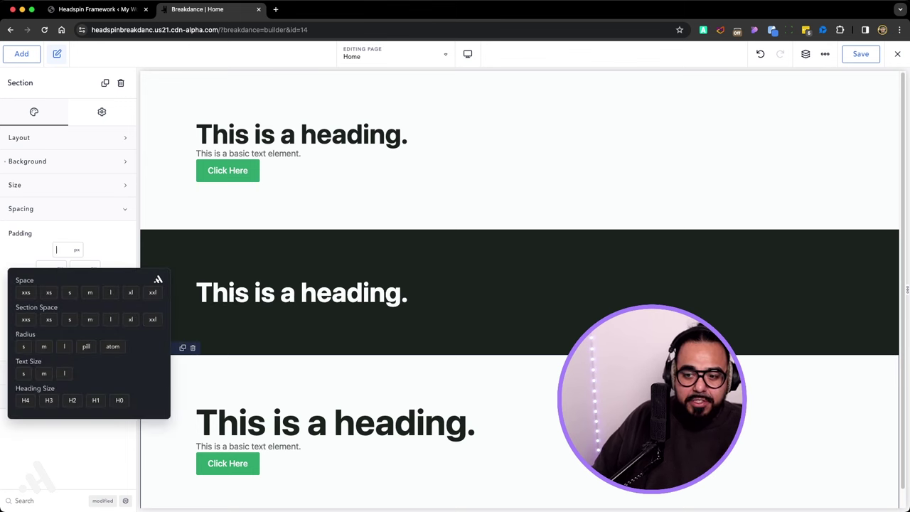
{"action": "key", "text": "Escape"}
{"action": "scroll", "coordinate": [519, 289], "scroll_direction": "down", "scroll_amount": 1}
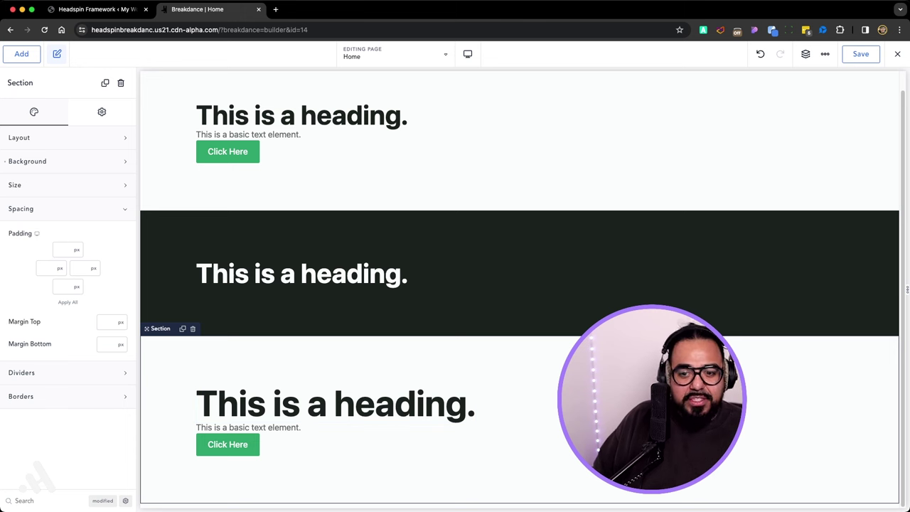
{"action": "left_click", "coordinate": [62, 250]}
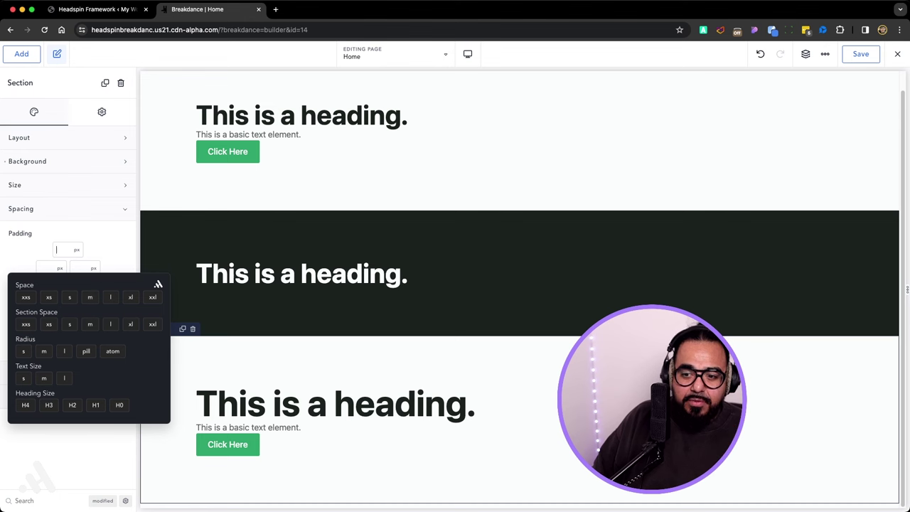
{"action": "key", "text": "Escape"}
Set the last section's layout gap to the Headspin space m and check the spacing between its elements.
{"action": "left_click", "coordinate": [68, 138]}
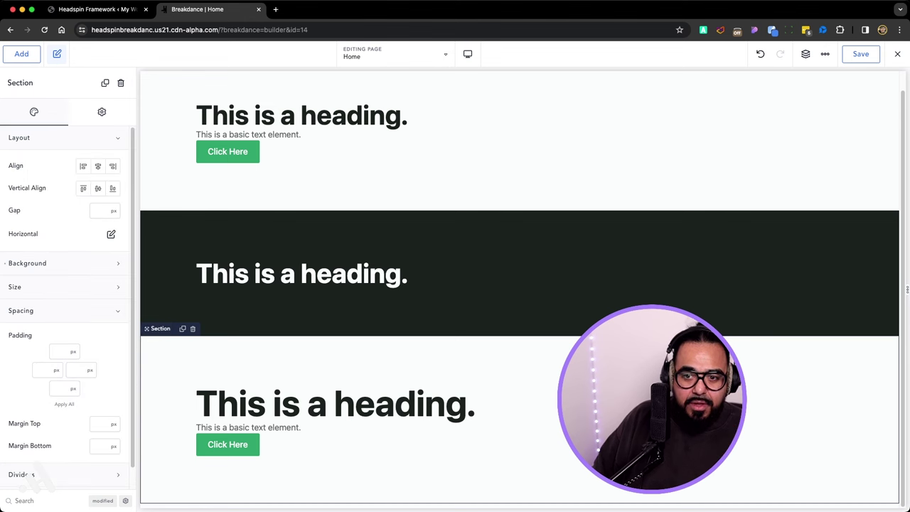
{"action": "left_click", "coordinate": [100, 211]}
{"action": "left_click", "coordinate": [89, 253]}
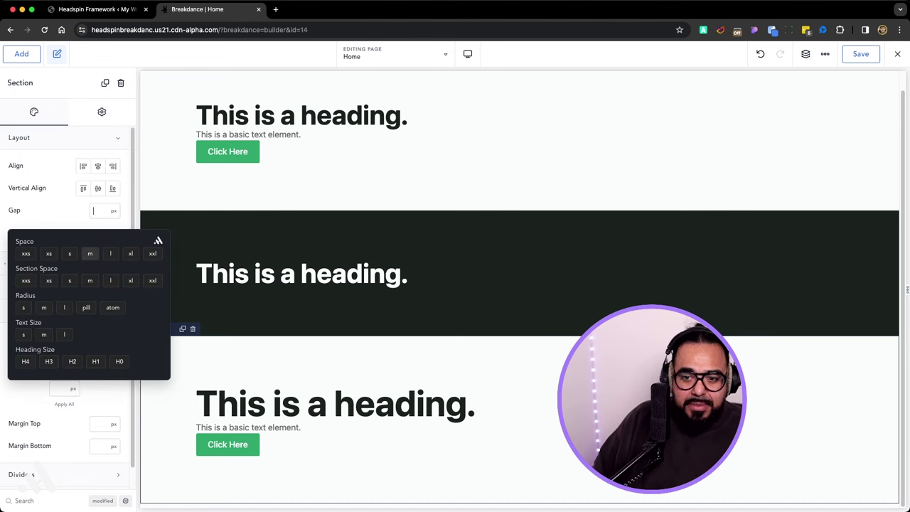
{"action": "left_click", "coordinate": [334, 404]}
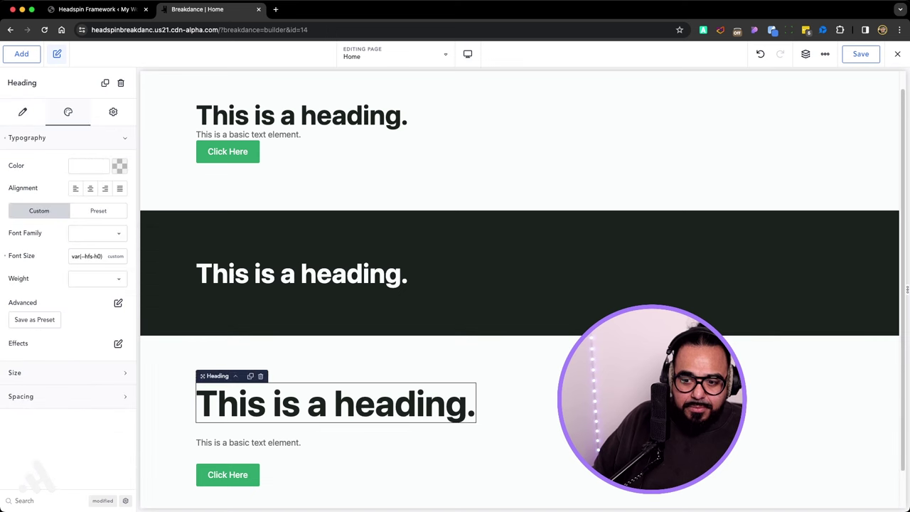
{"action": "left_click", "coordinate": [519, 426]}
{"action": "scroll", "coordinate": [519, 288], "scroll_direction": "down", "scroll_amount": 2}
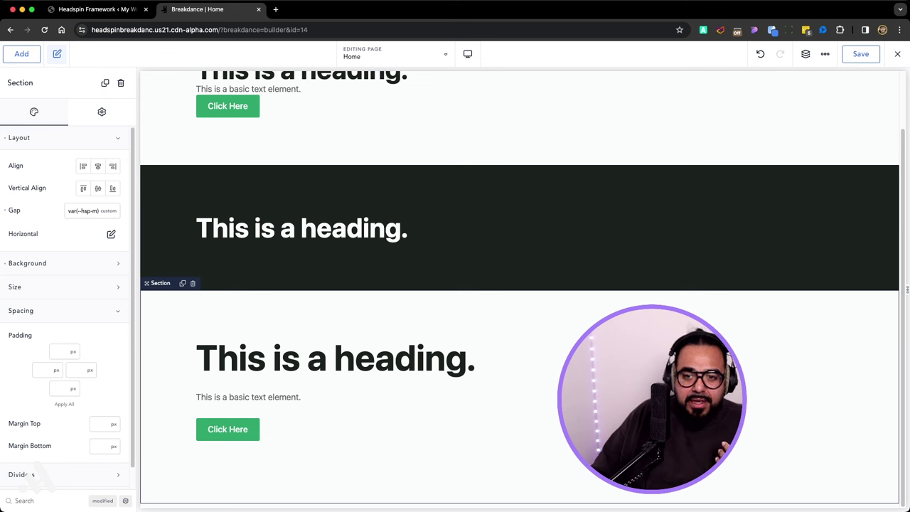
Compare the dark section with the last one and review the Headspin variables offered for the last section's gap.
{"action": "left_click", "coordinate": [82, 210]}
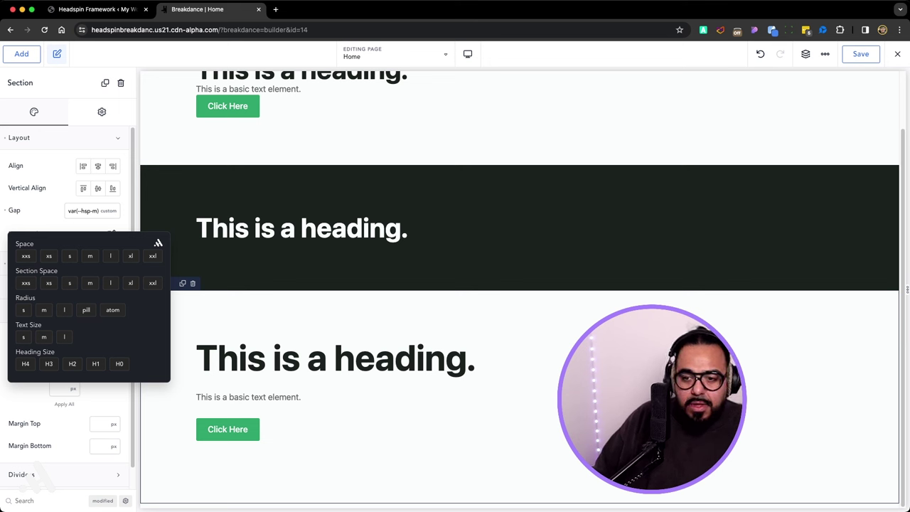
{"action": "key", "text": "Escape"}
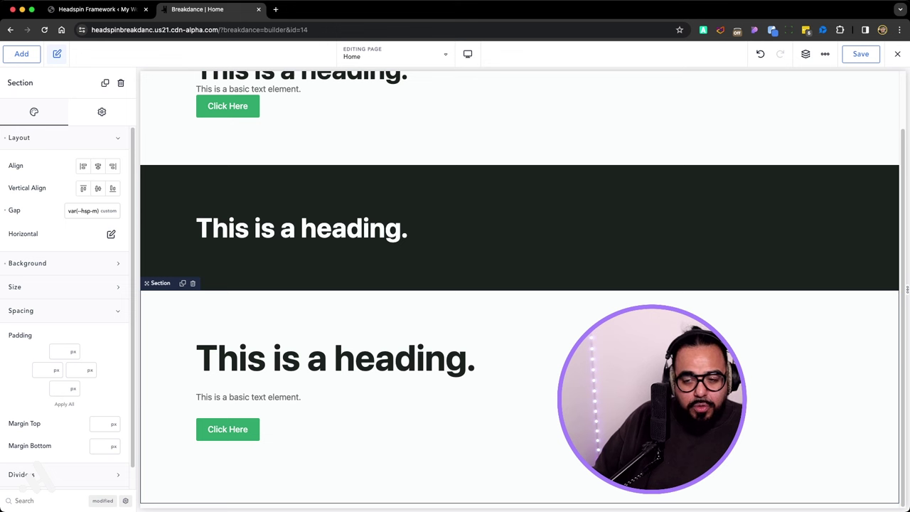
{"action": "left_click", "coordinate": [520, 228]}
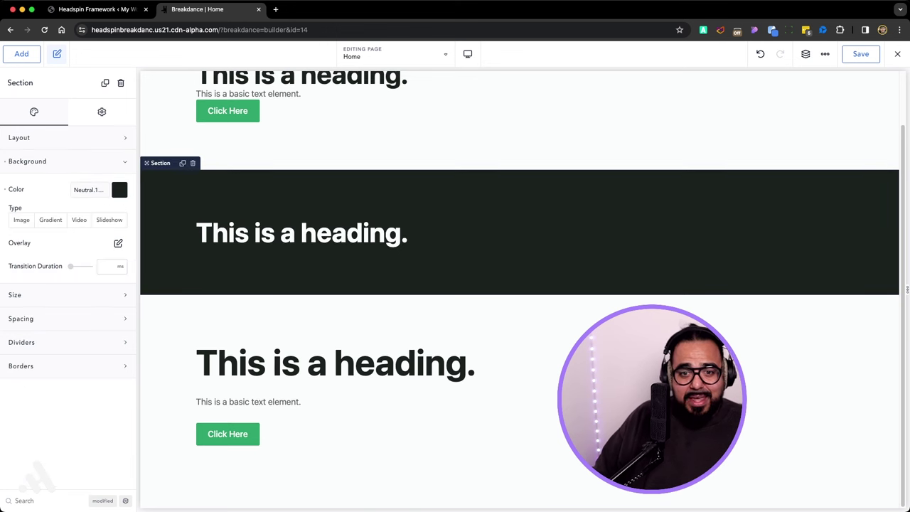
{"action": "scroll", "coordinate": [520, 289], "scroll_direction": "up", "scroll_amount": 2}
{"action": "scroll", "coordinate": [520, 289], "scroll_direction": "down", "scroll_amount": 2}
{"action": "left_click", "coordinate": [520, 401]}
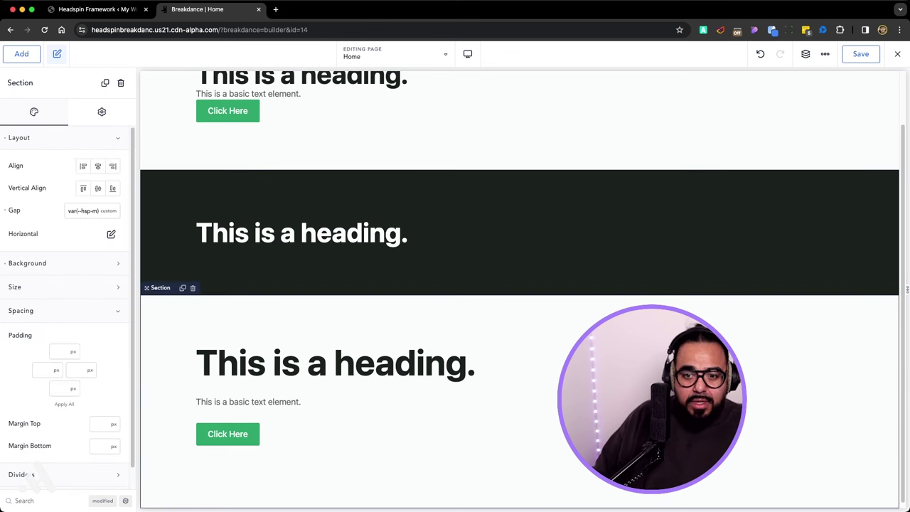
{"action": "left_click", "coordinate": [64, 286]}
{"action": "left_click", "coordinate": [64, 286]}
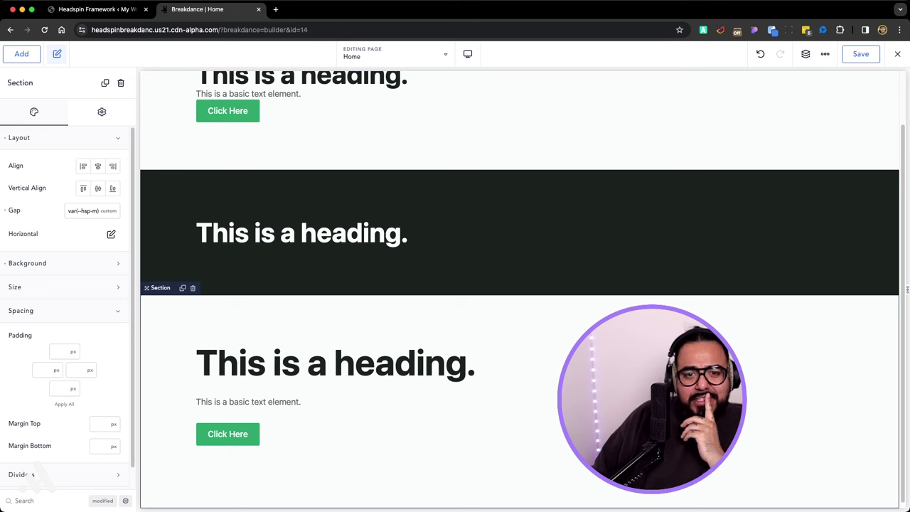
{"action": "right_click", "coordinate": [88, 211]}
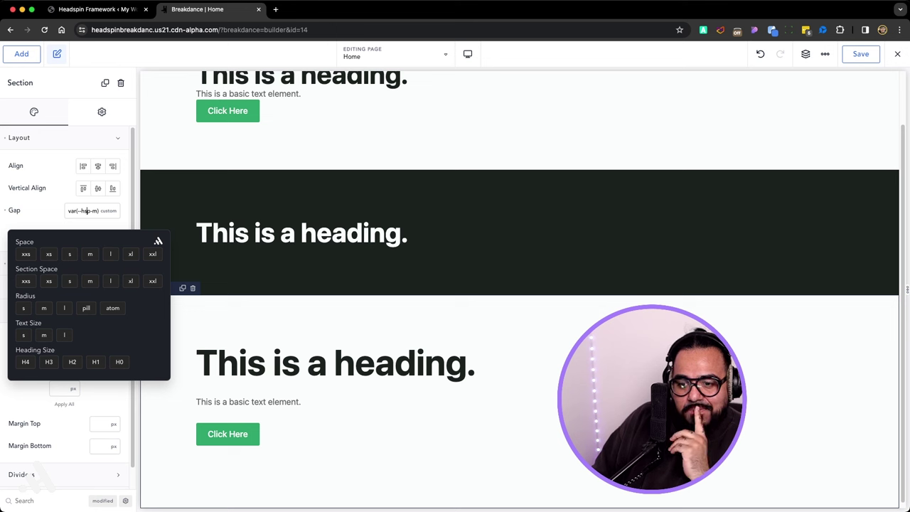
{"action": "key", "text": "Escape"}
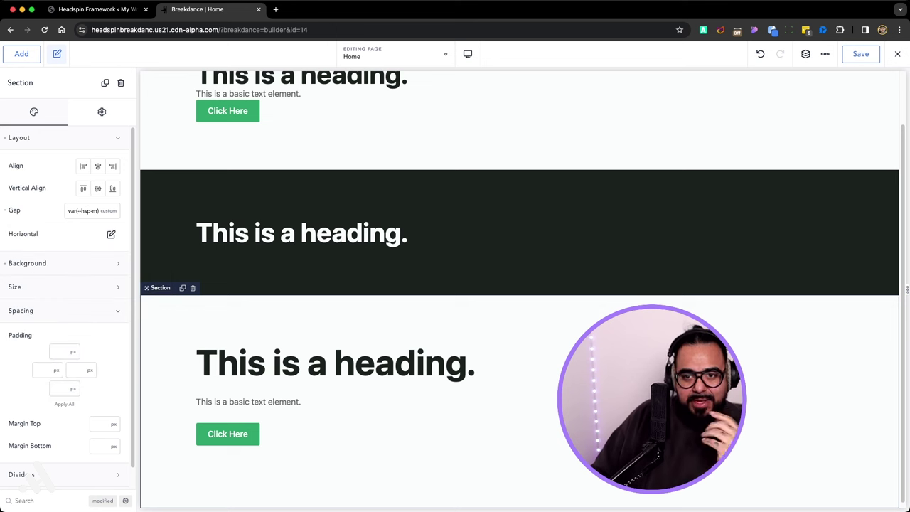